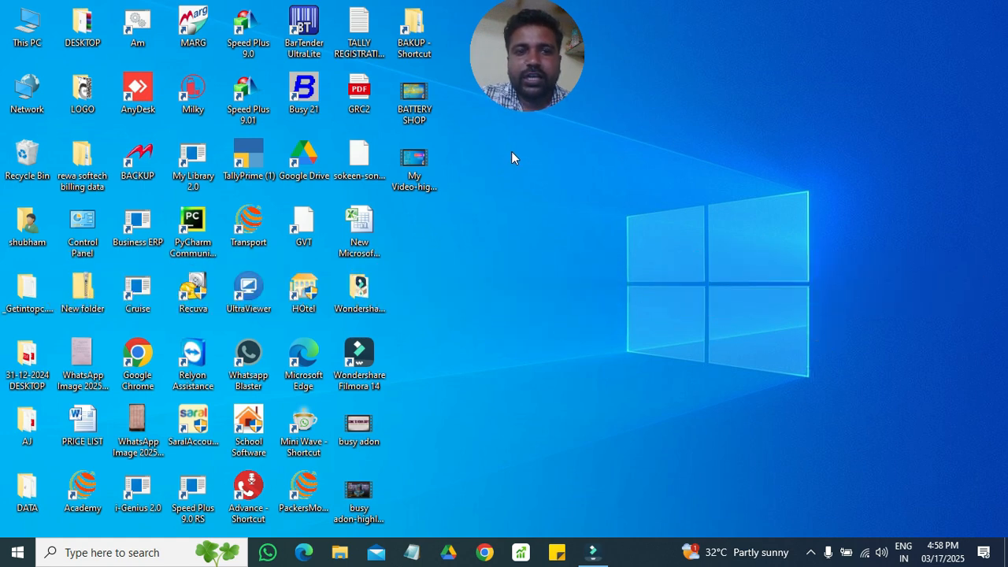
# - Launch Speed Plus 9.0 in English and open the SANDEEP TRADERS company
pyautogui.click(246, 47)
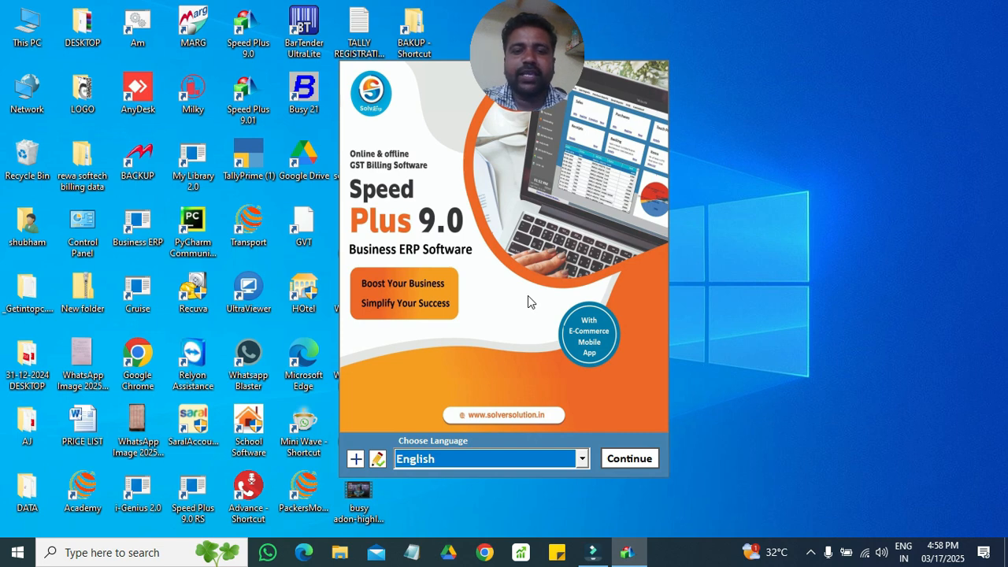
pyautogui.click(630, 461)
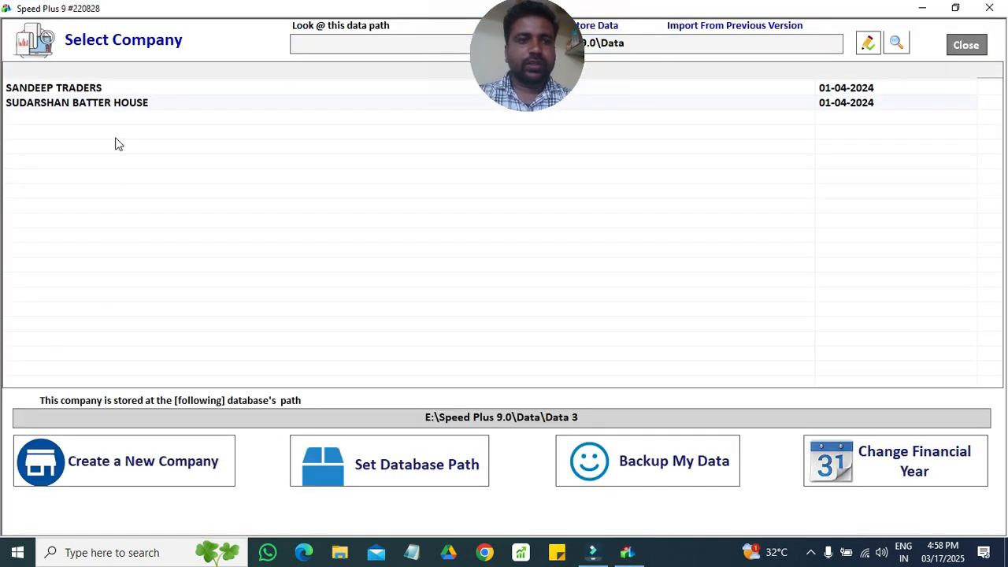
pyautogui.click(142, 89)
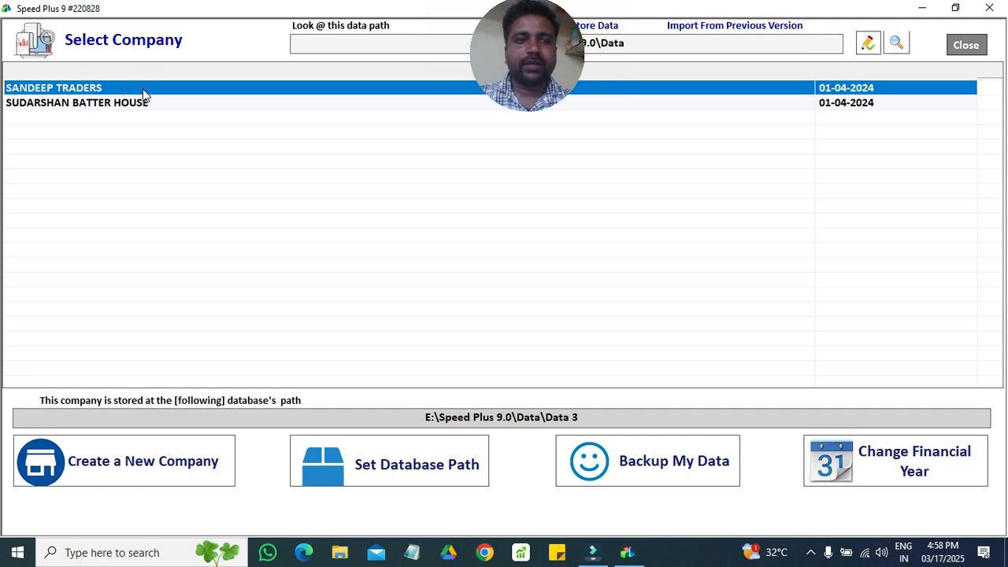
pyautogui.doubleClick(143, 89)
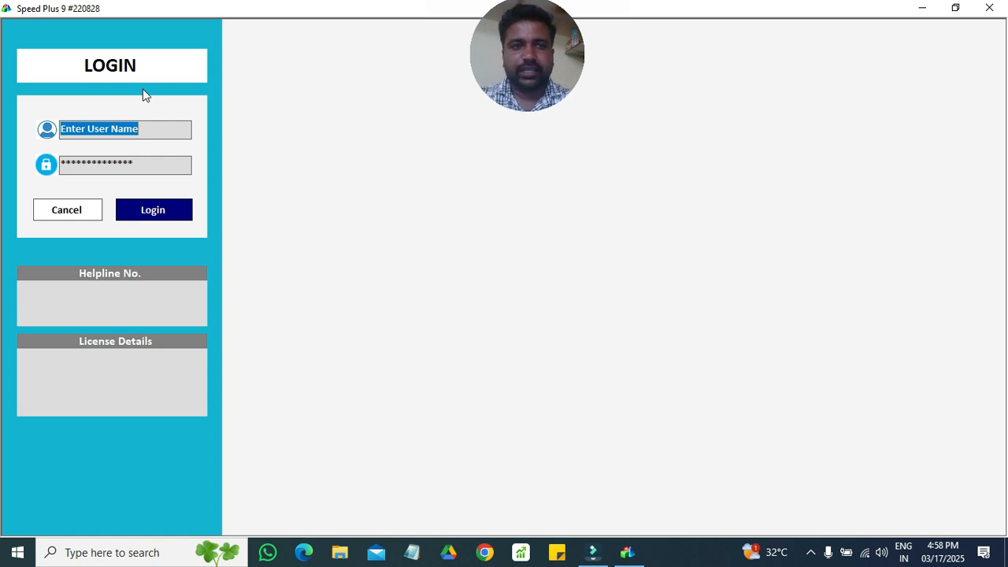
# - Enter the user name and password and submit the login
pyautogui.write('1')
pyautogui.press('Return')
pyautogui.write('1')
pyautogui.press('Return')
pyautogui.press('Return')
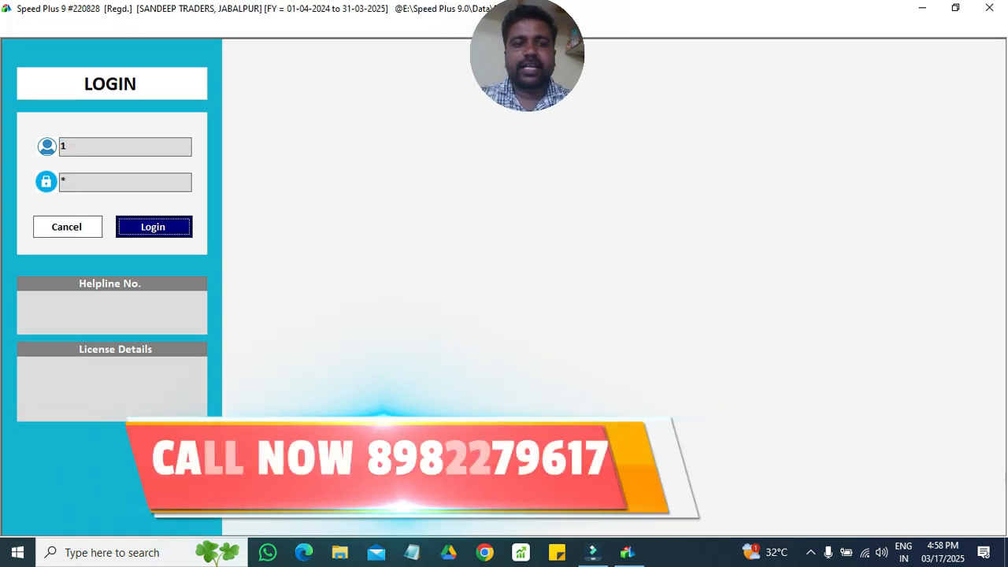
# - Complete the login to reach the SANDEEP TRADERS FY 2024–25 dashboard
pyautogui.press('XF86AudioMute')
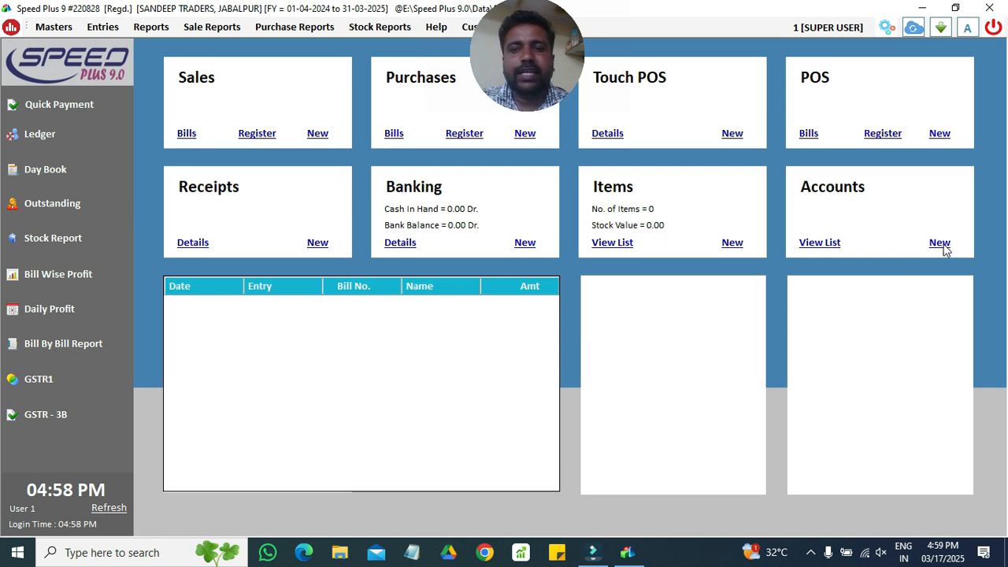
pyautogui.click(858, 191)
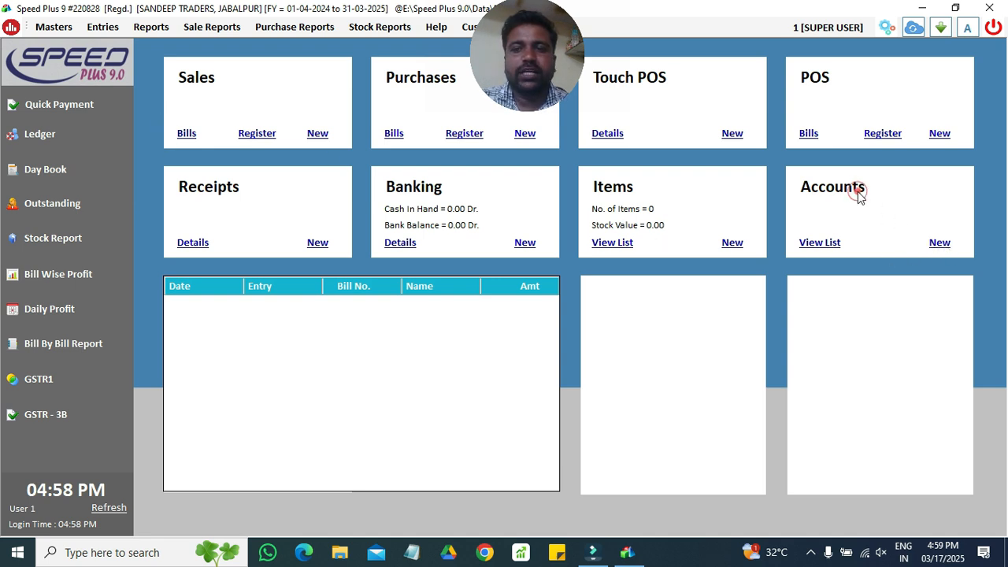
# - Create and save the account RAKESH TRADERS under the SUPPLIERS group
pyautogui.click(935, 249)
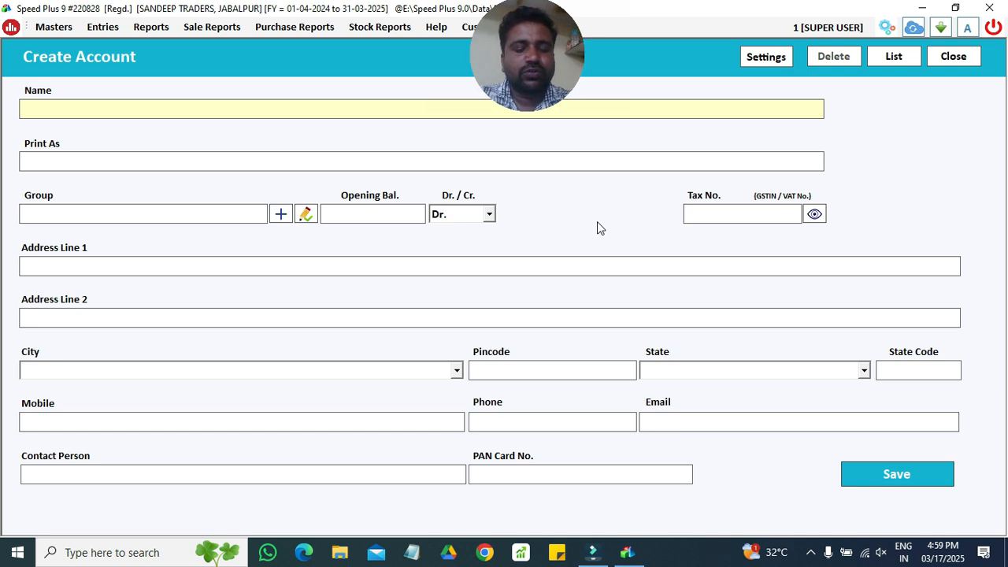
pyautogui.write('RAKESH ')
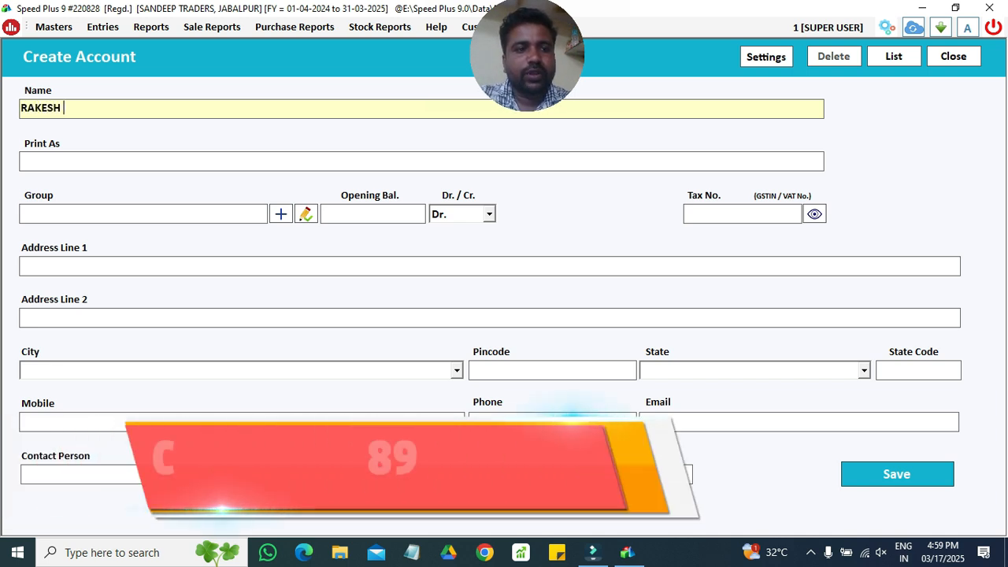
pyautogui.write('TRADERS')
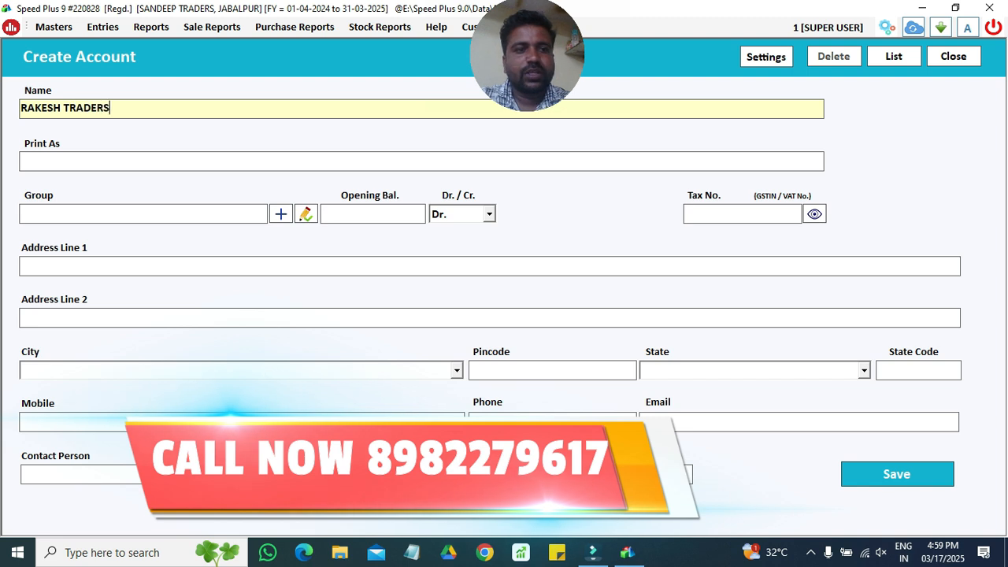
pyautogui.press('Return')
pyautogui.press('Return')
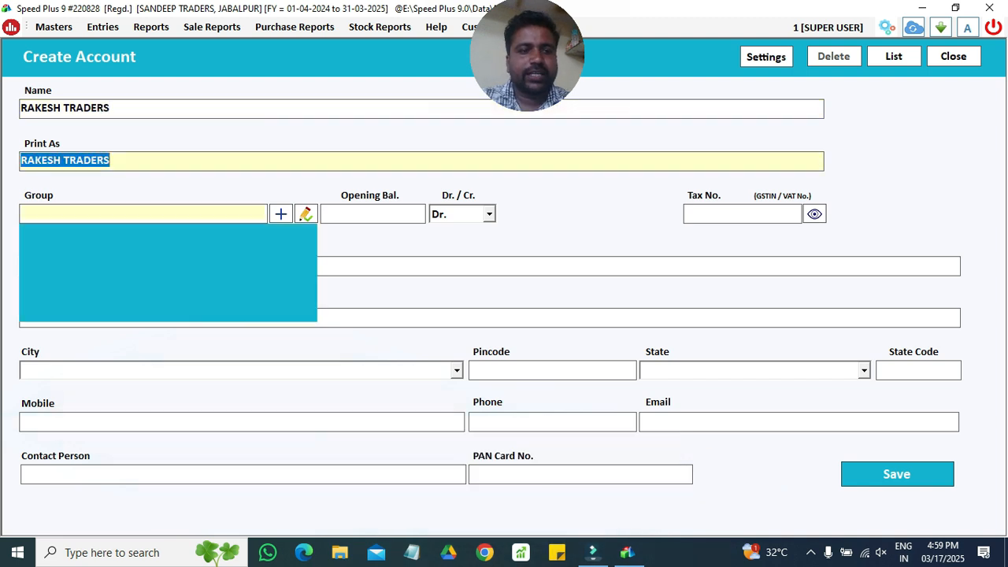
pyautogui.write('SUP')
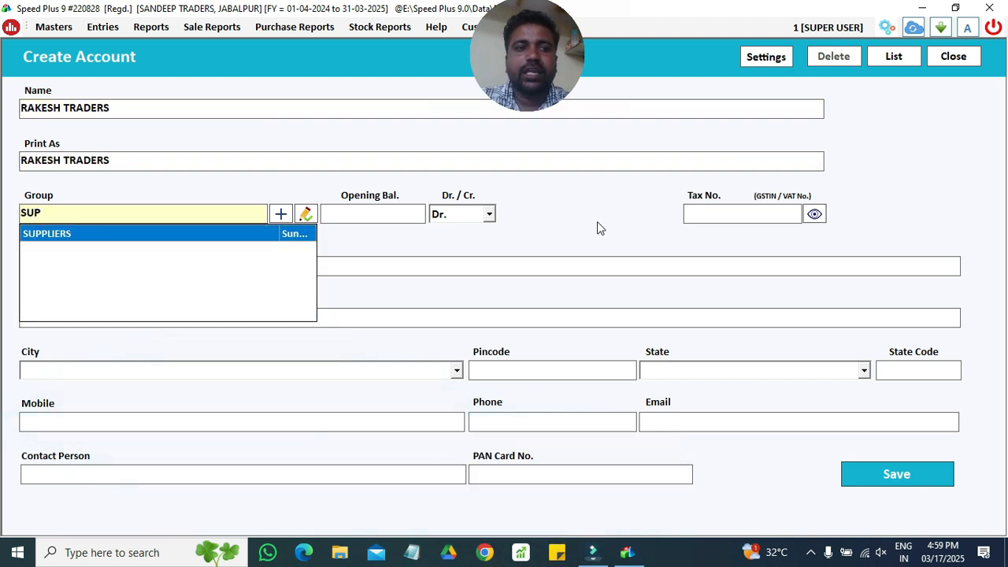
pyautogui.press('Return')
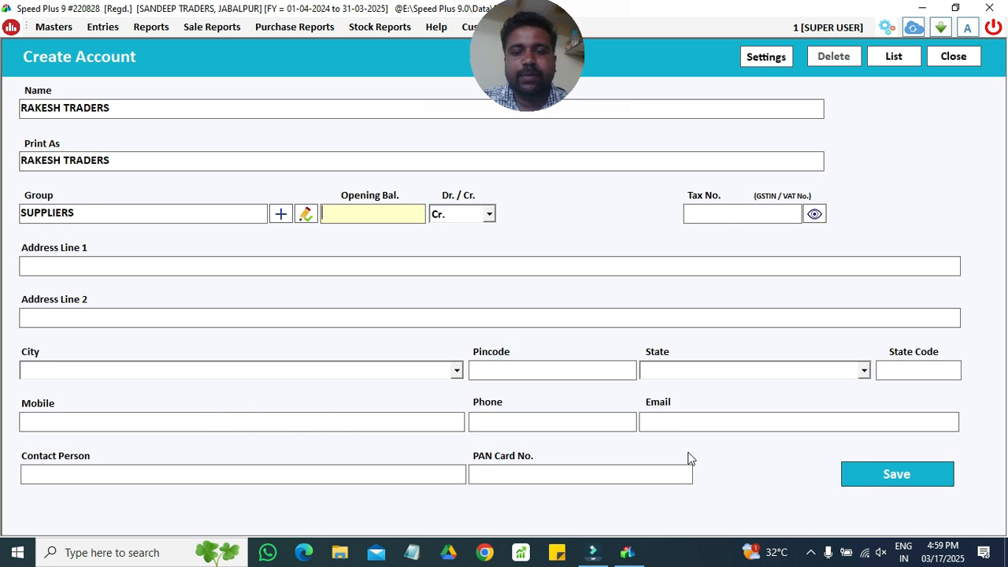
pyautogui.click(881, 476)
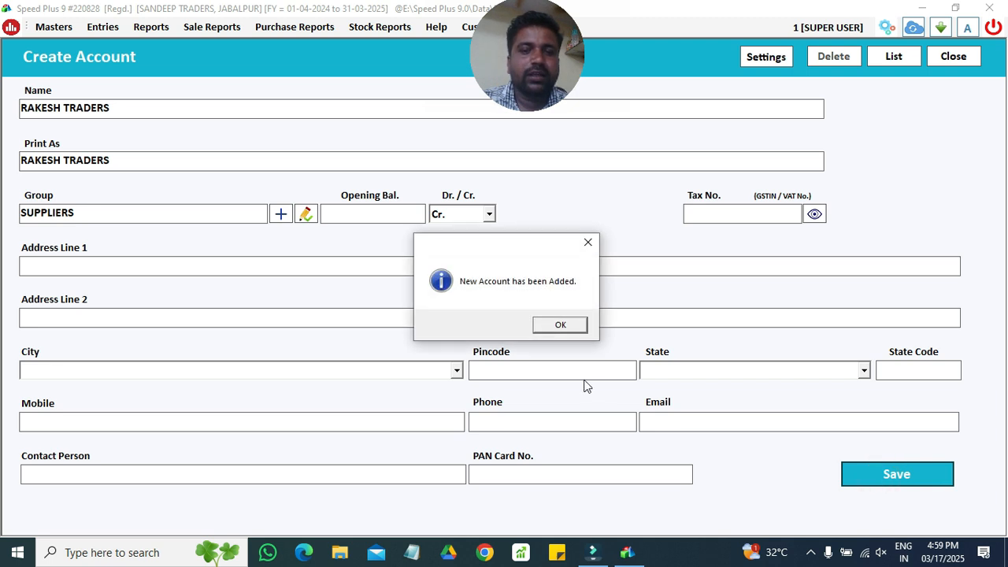
pyautogui.click(566, 326)
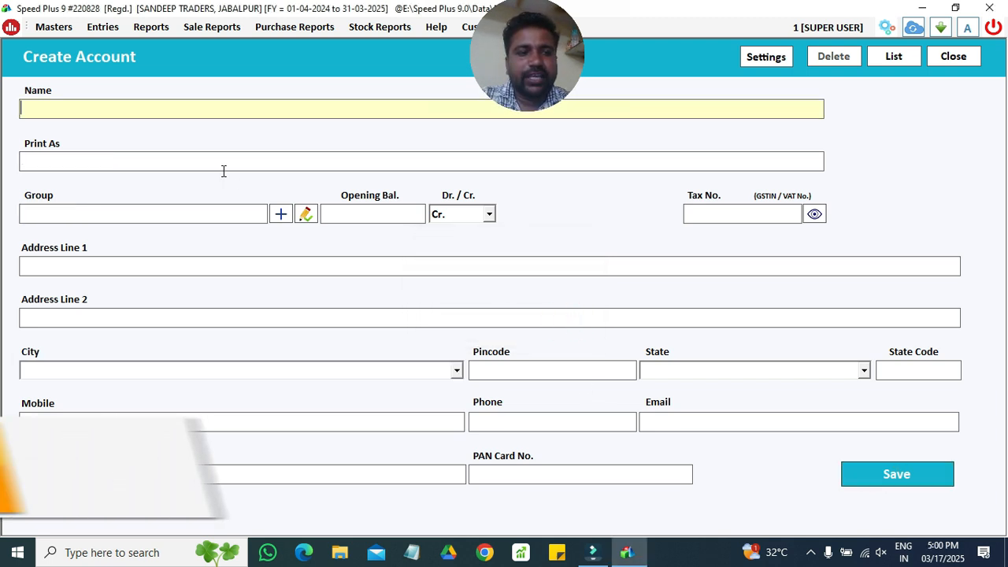
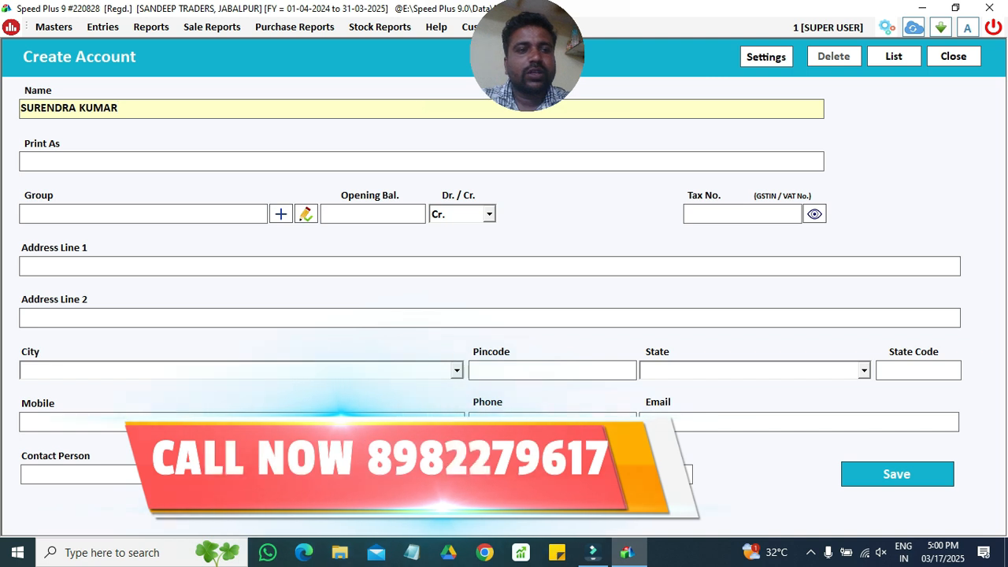
# - Create and save a customer account under the CUSTOMERS group, then close account creation
pyautogui.press('Return')
pyautogui.press('Return')
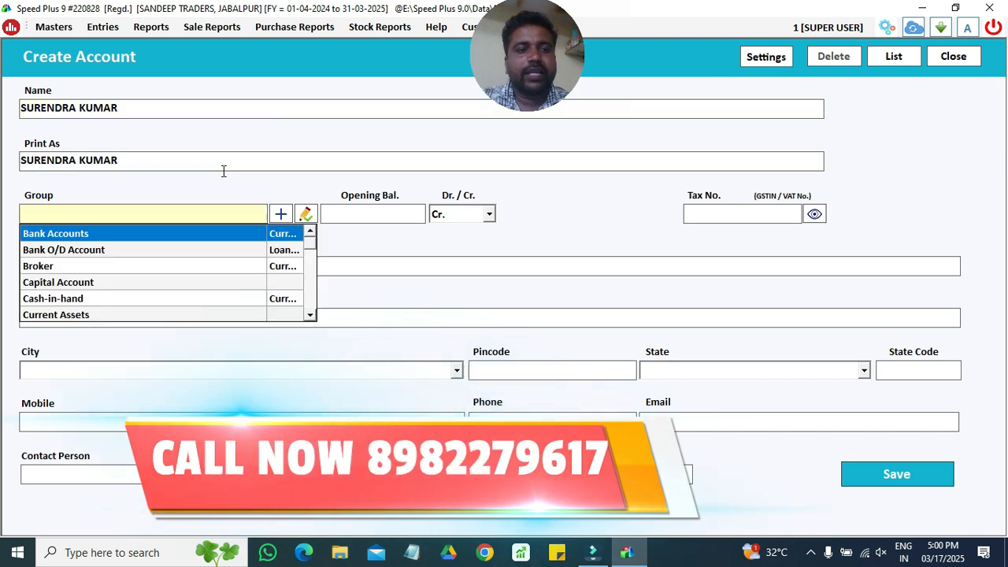
pyautogui.write('CU')
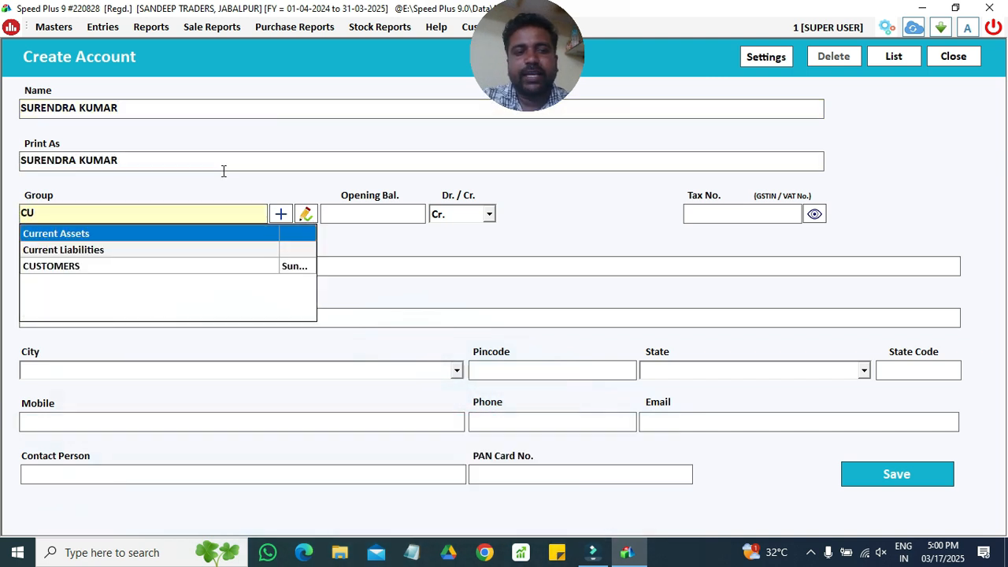
pyautogui.press('Down')
pyautogui.press('Down')
pyautogui.press('Return')
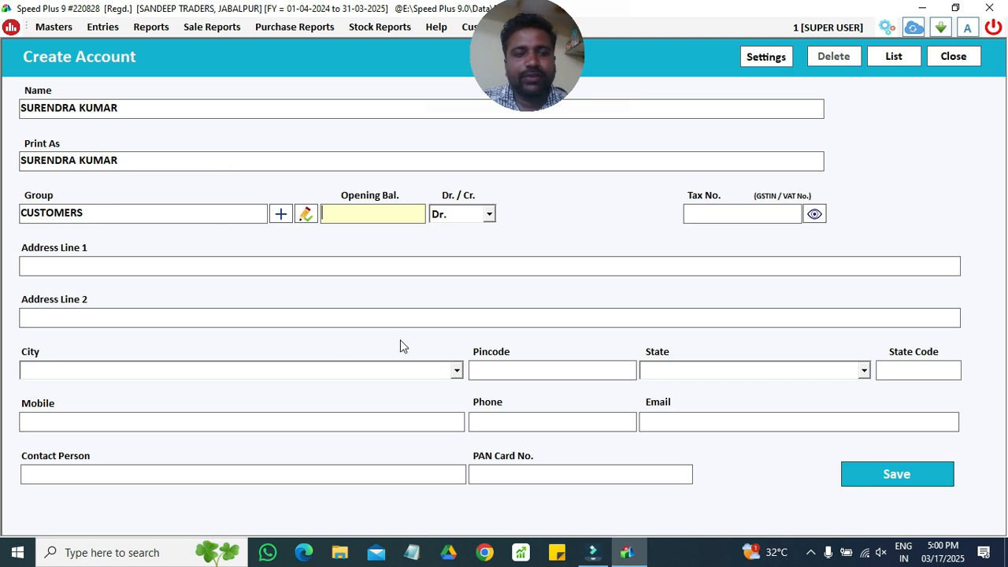
pyautogui.click(913, 476)
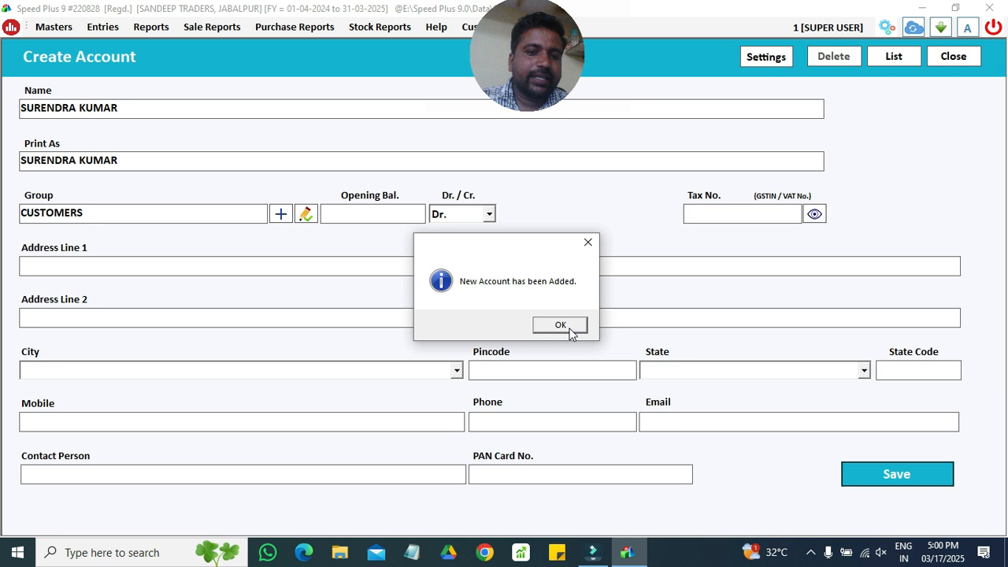
pyautogui.click(572, 331)
pyautogui.click(961, 63)
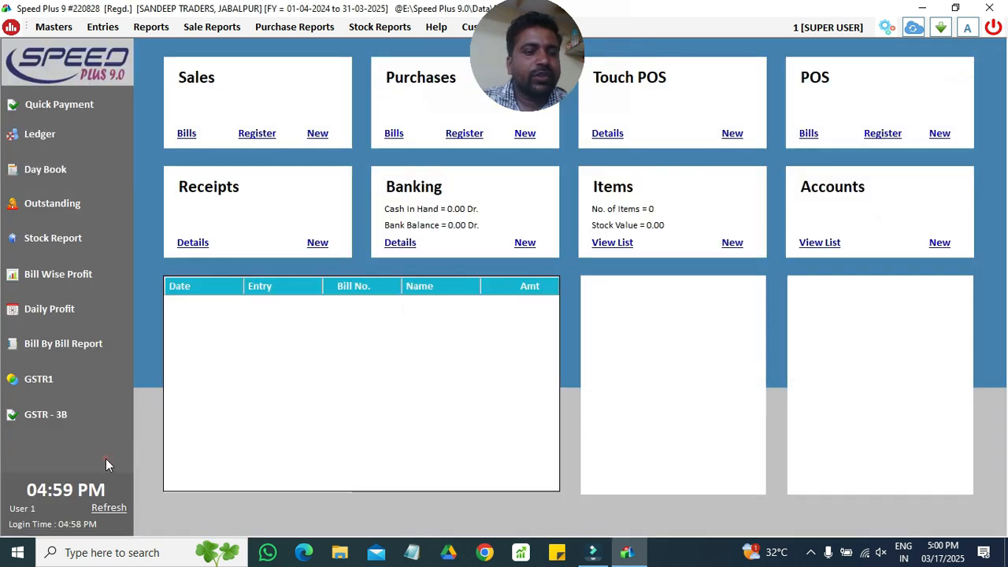
# - Start a new blank tax voucher dated 17-03-2025 from the tax vouchers register
pyautogui.click(105, 459)
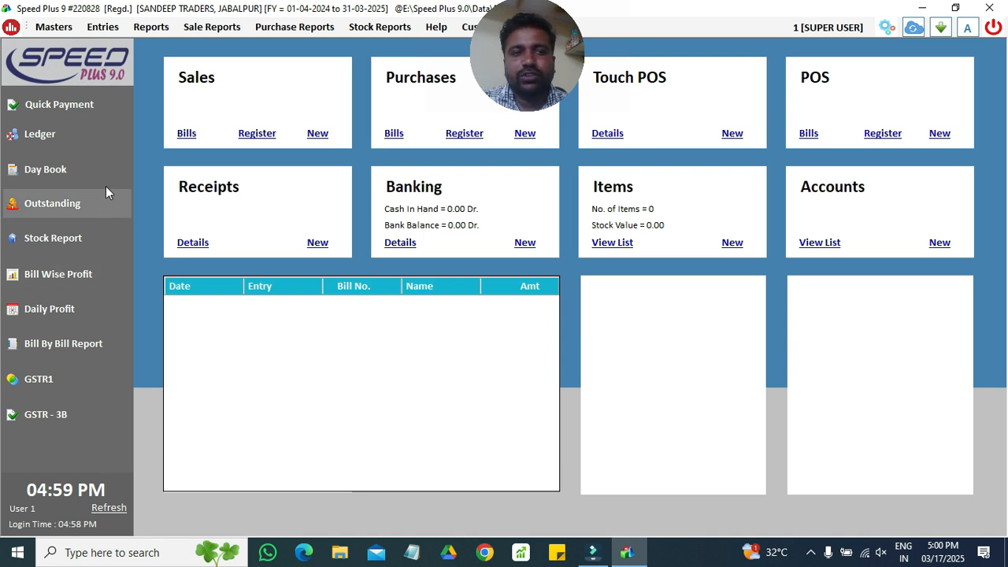
pyautogui.click(103, 28)
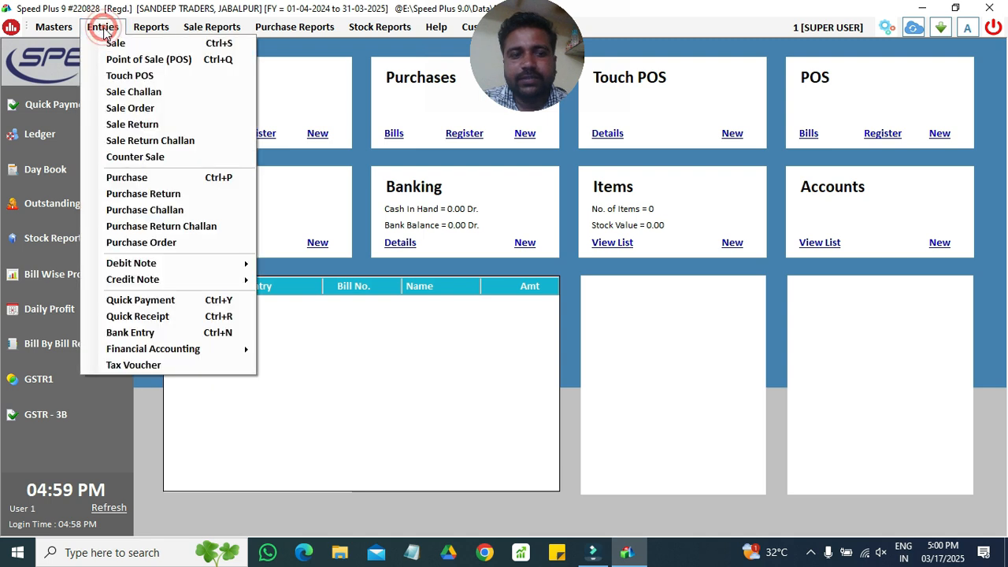
pyautogui.click(163, 366)
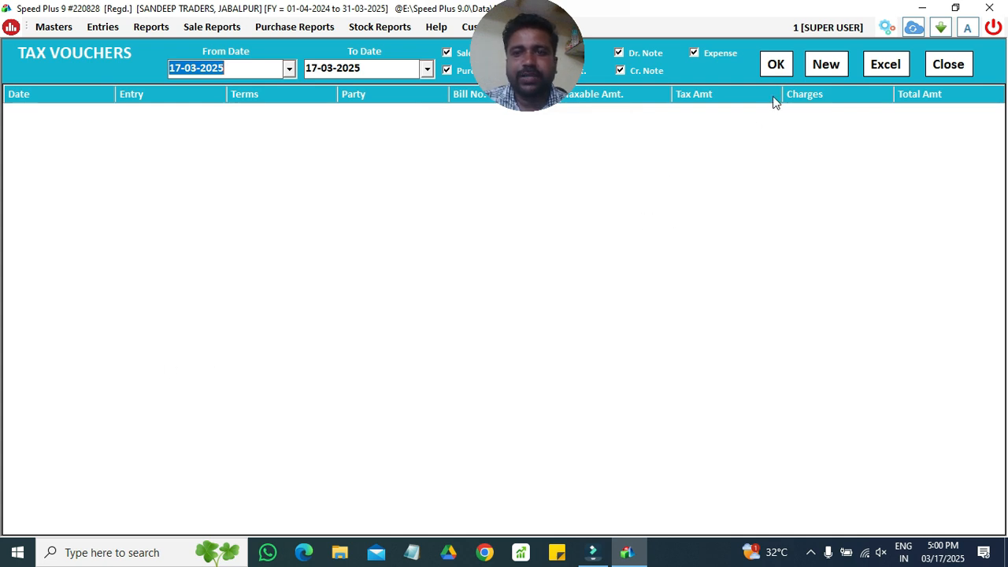
pyautogui.click(826, 66)
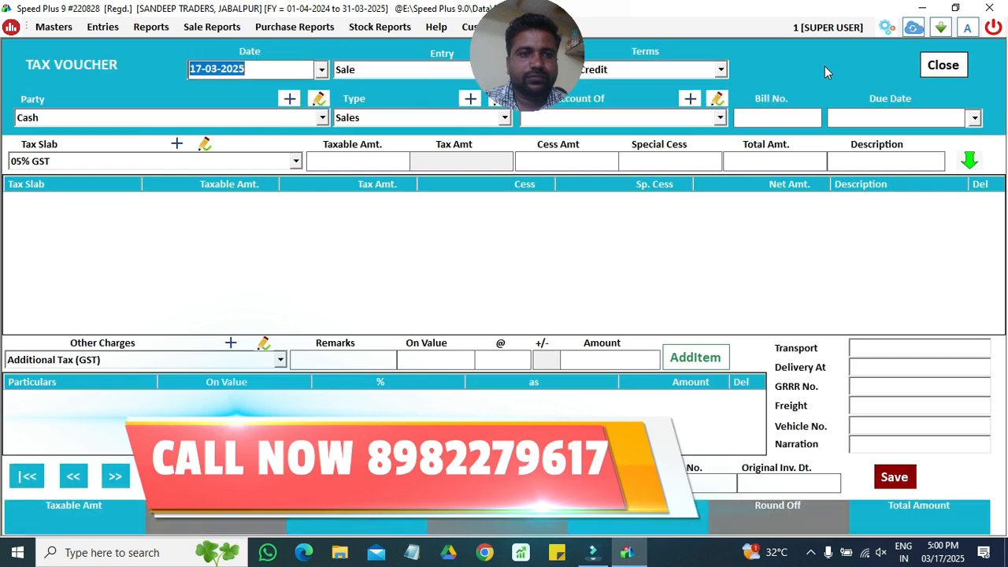
# - Make the voucher a credit Purchase from RAKESH TRADERS, bill number 12345, no due date
pyautogui.press('Return')
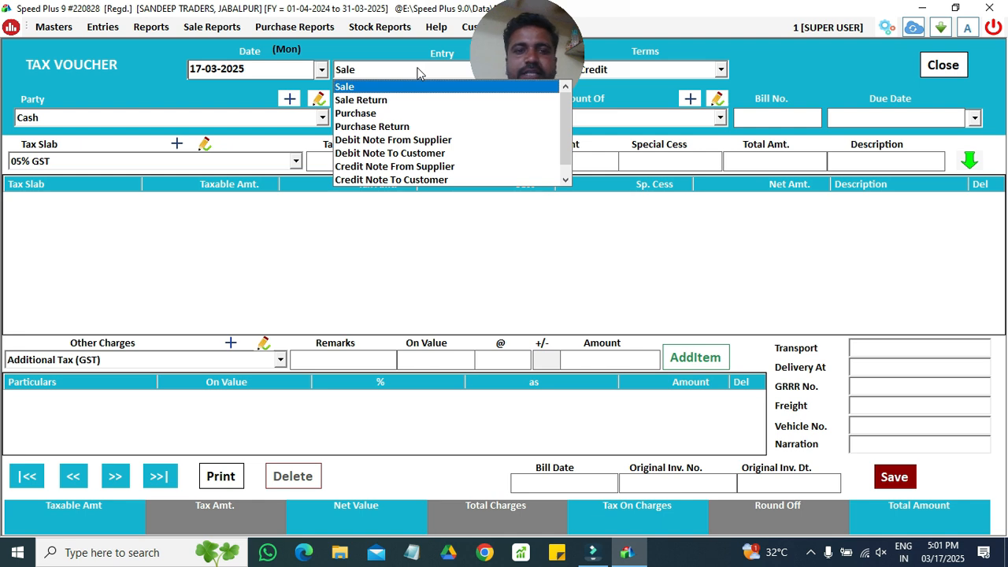
pyautogui.press('Down')
pyautogui.press('Down')
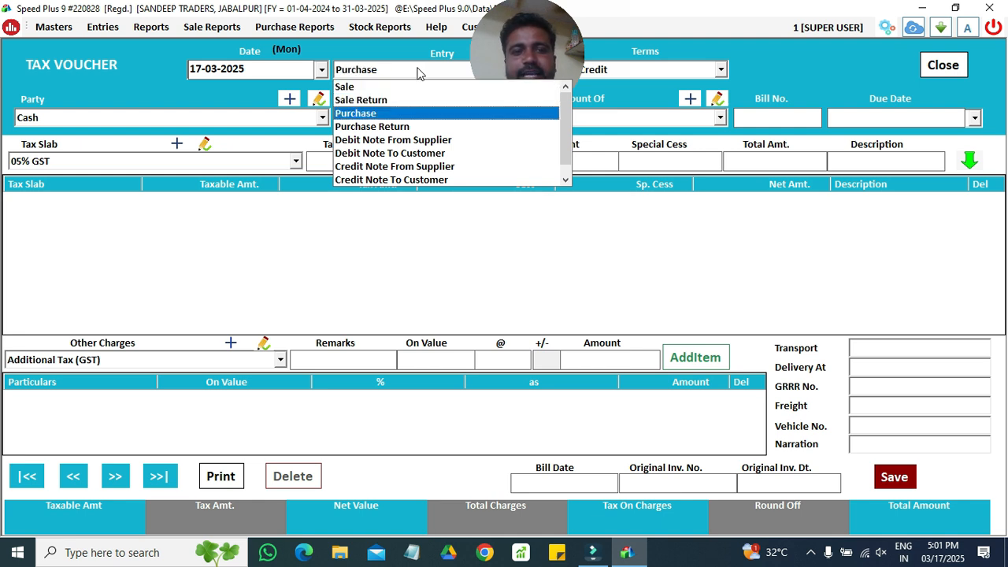
pyautogui.press('Return')
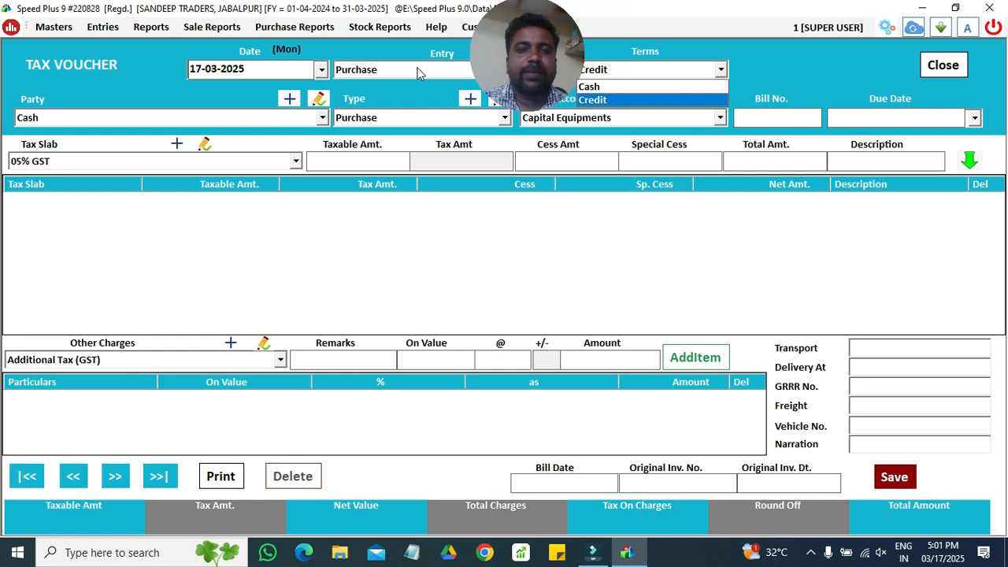
pyautogui.press('Return')
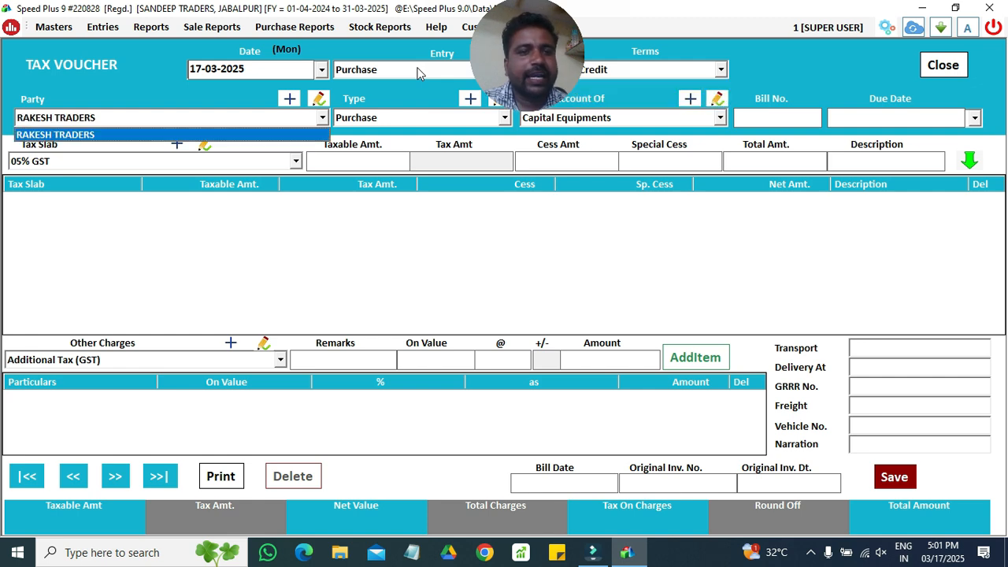
pyautogui.press('Return')
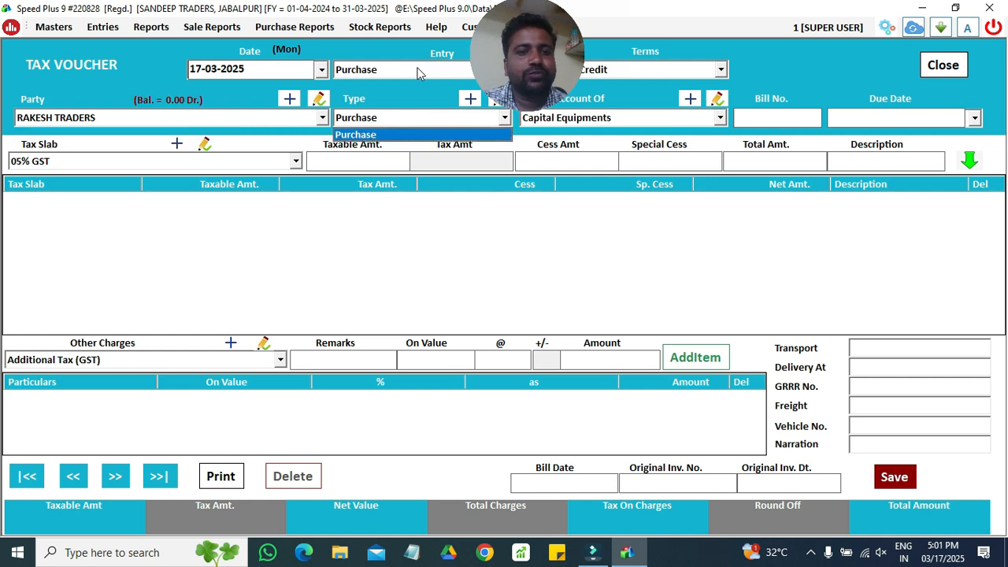
pyautogui.press('Return')
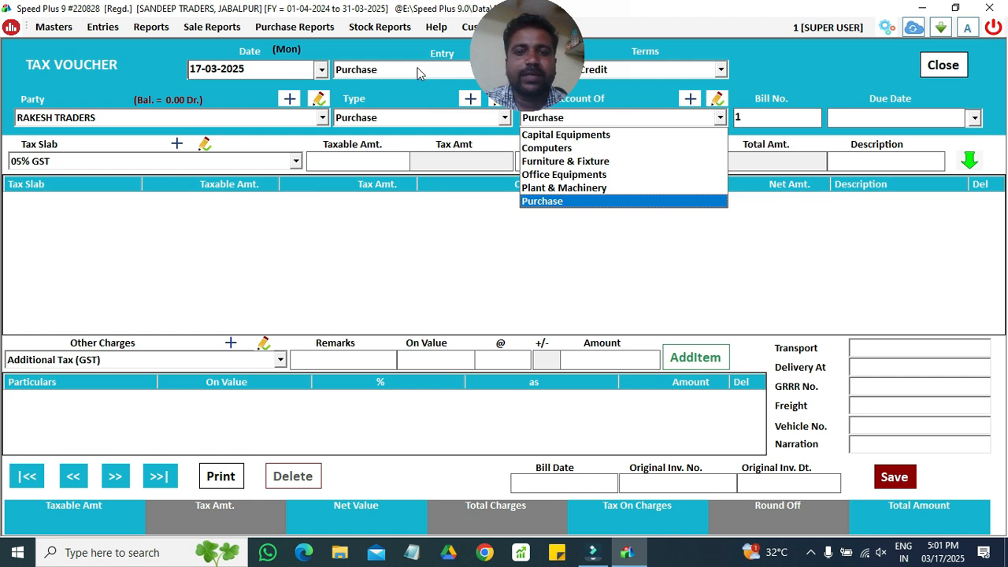
pyautogui.press('Return')
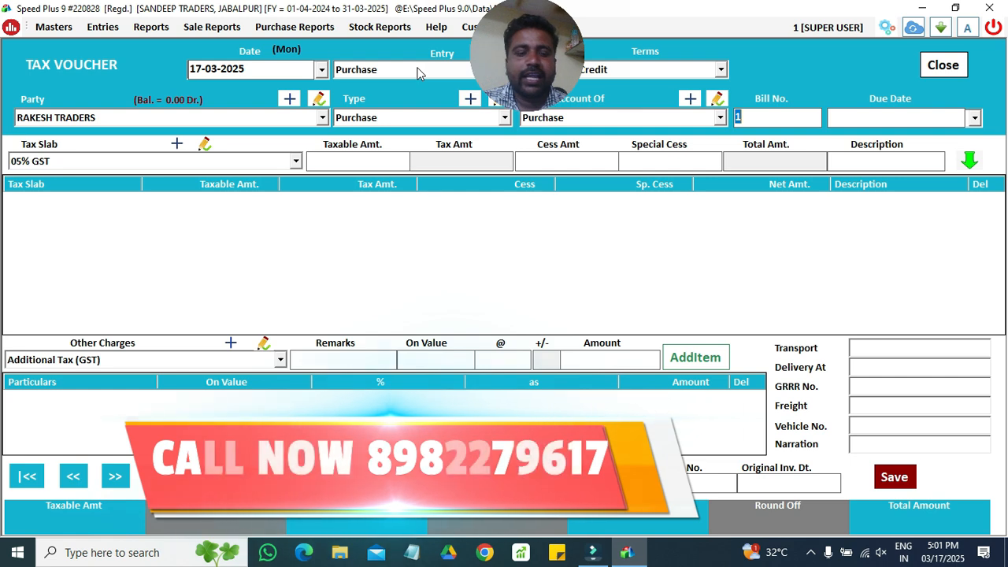
pyautogui.write('12345')
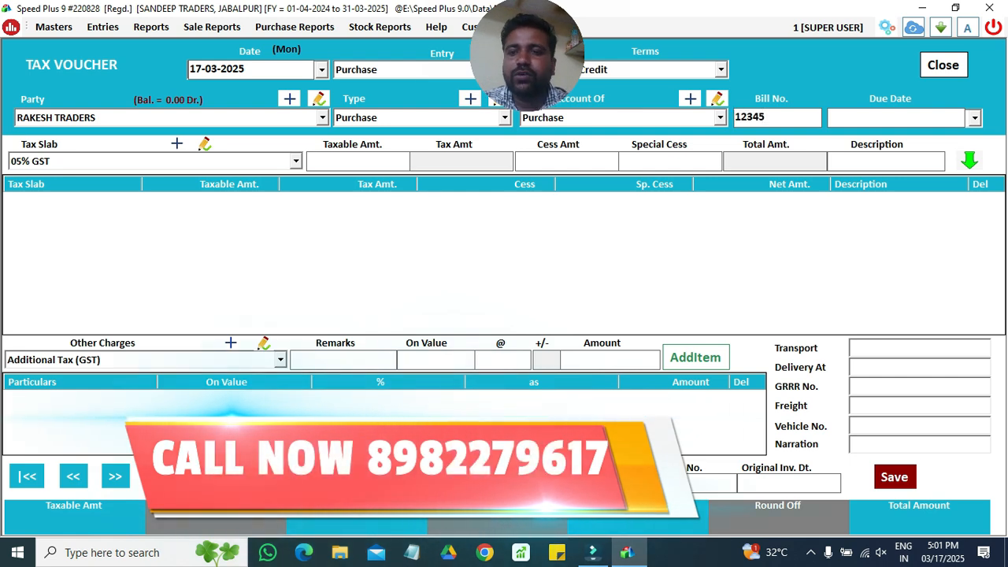
pyautogui.press('Return')
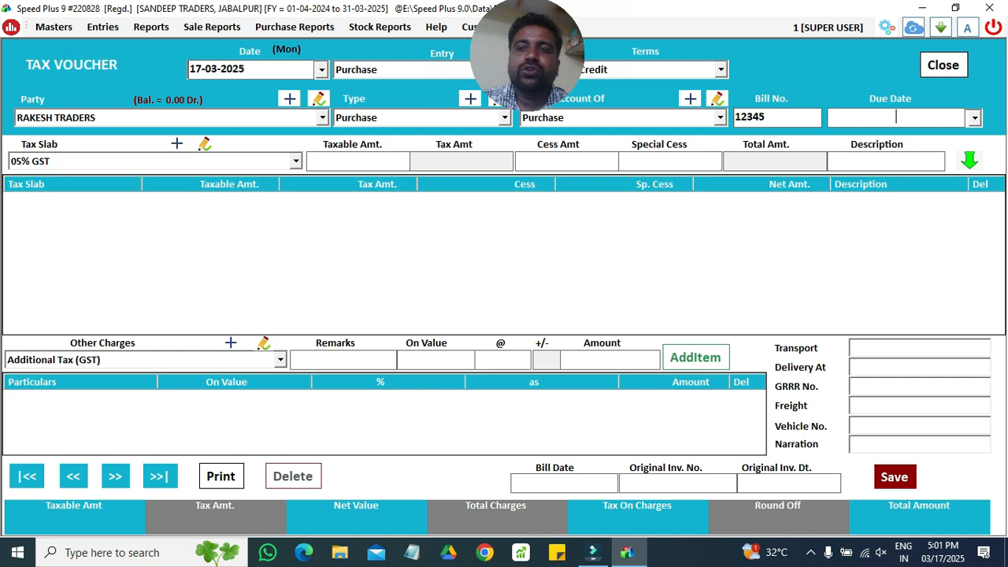
pyautogui.press('Return')
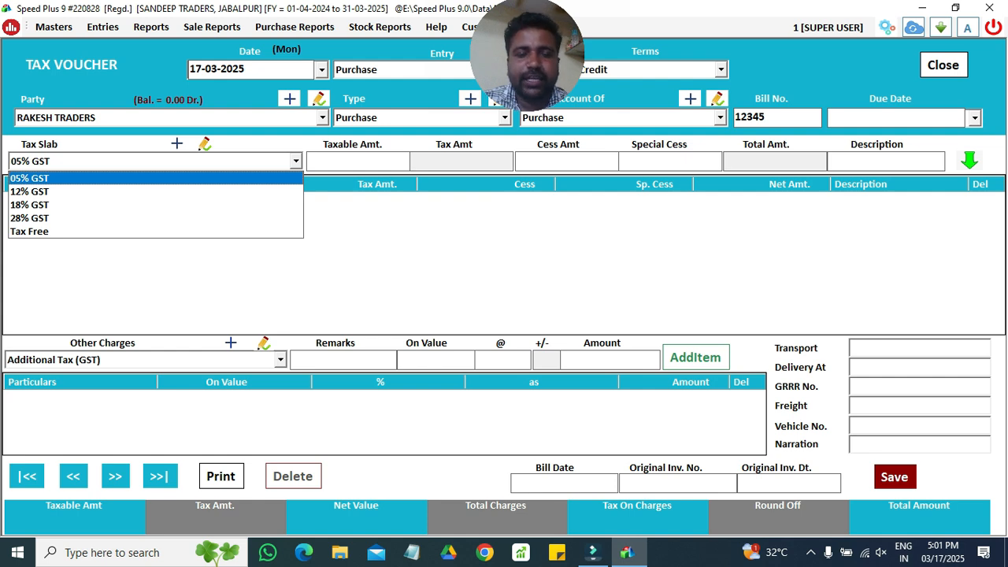
# - Add an 18% GST line on taxable amount 100000, giving 18000 tax and 118000 total
pyautogui.press('Down')
pyautogui.press('Down')
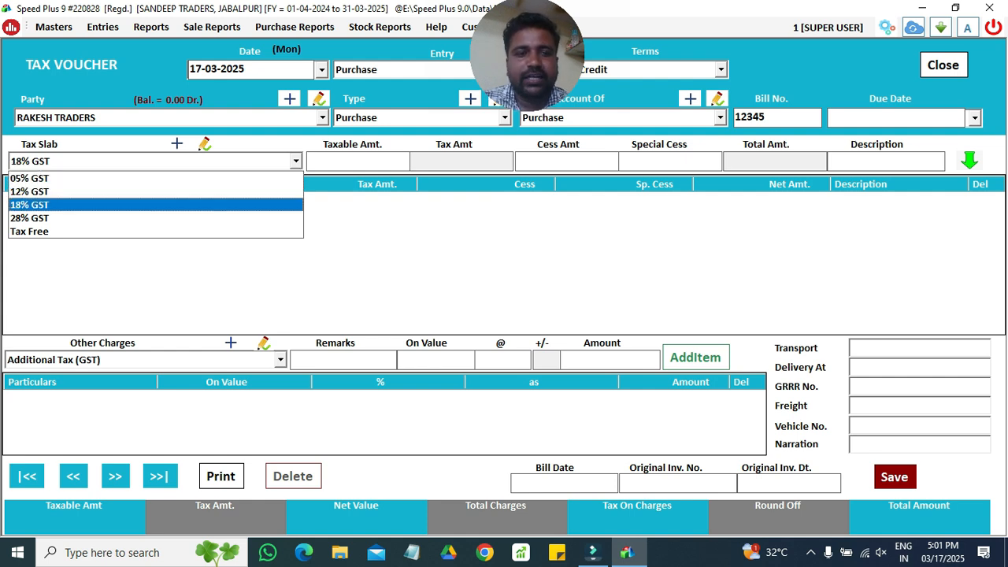
pyautogui.press('Return')
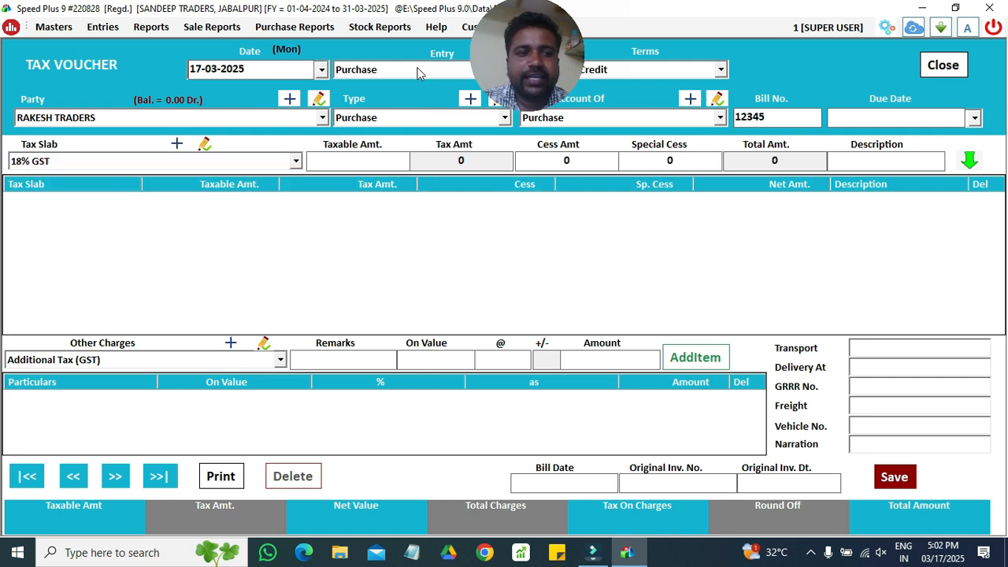
pyautogui.write('100000')
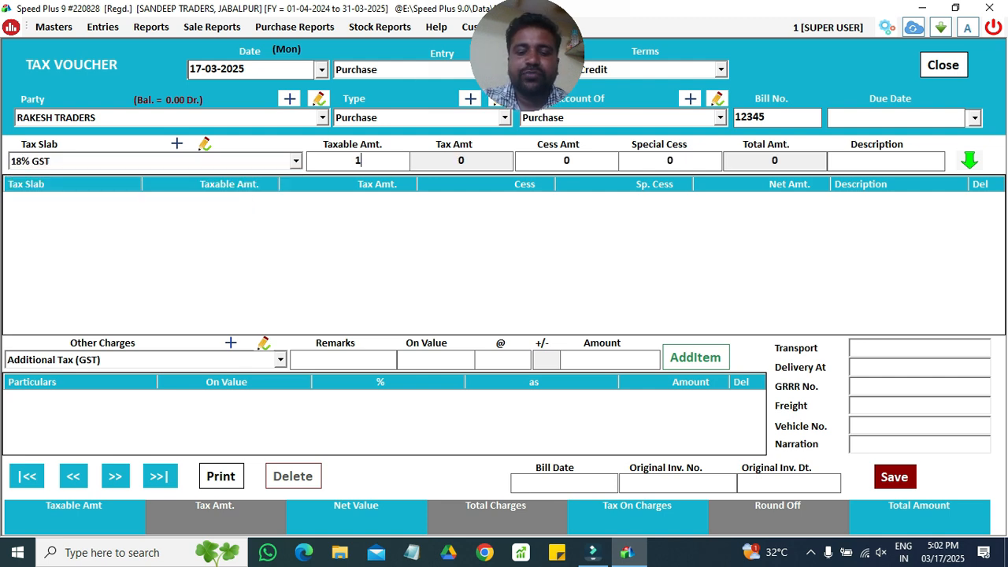
pyautogui.press('Return')
pyautogui.press('Return')
pyautogui.press('Return')
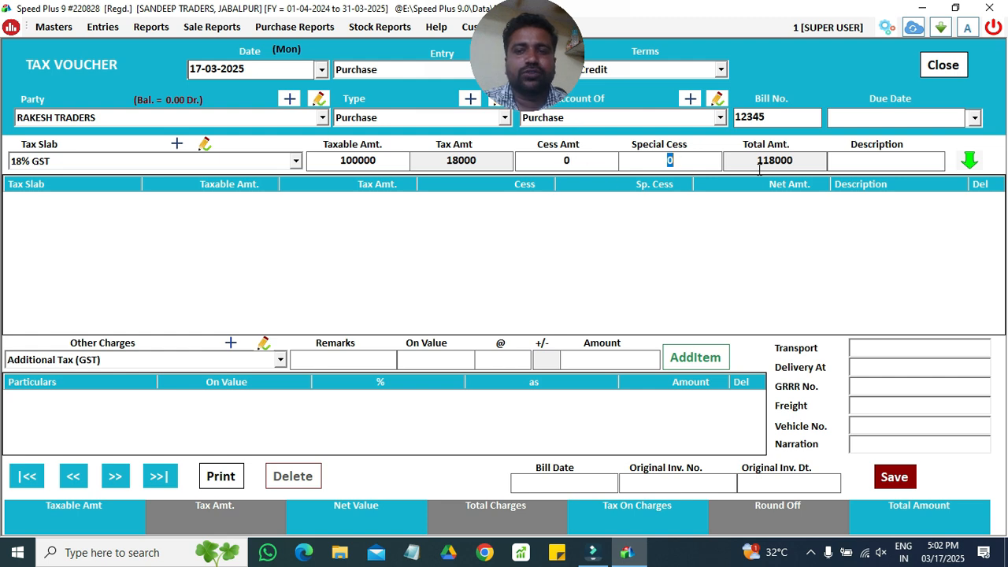
pyautogui.press('Return')
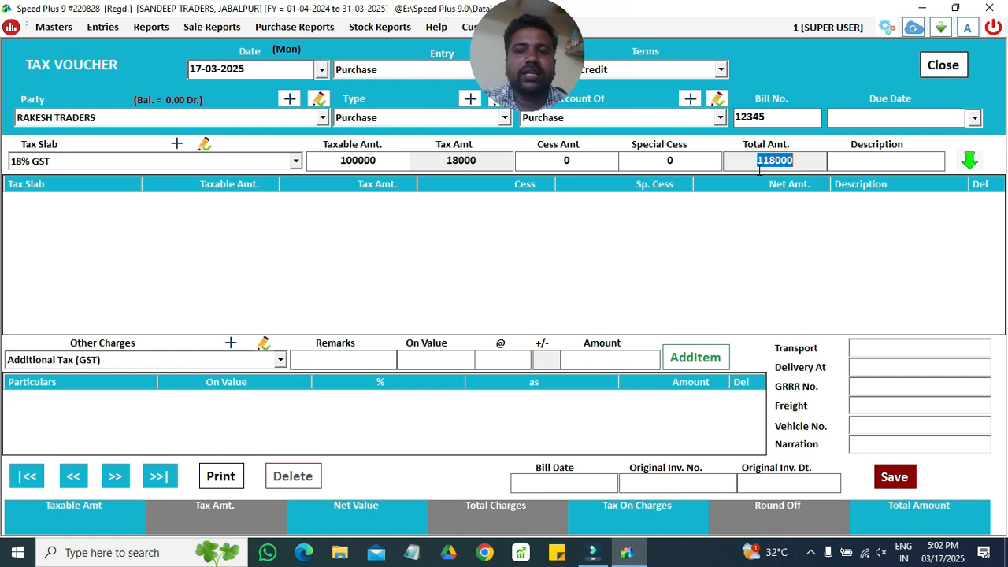
pyautogui.press('Return')
pyautogui.press('Return')
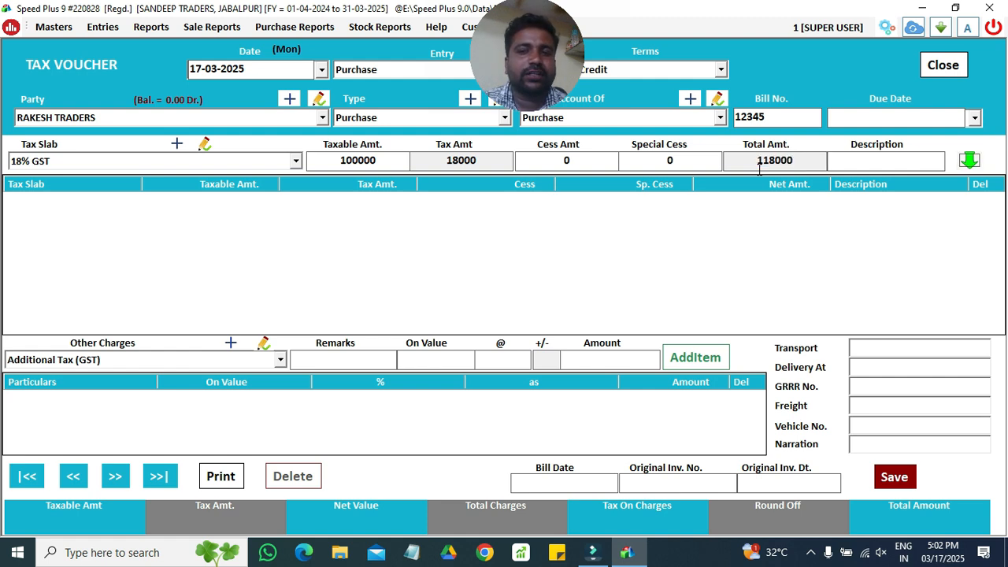
pyautogui.press('Return')
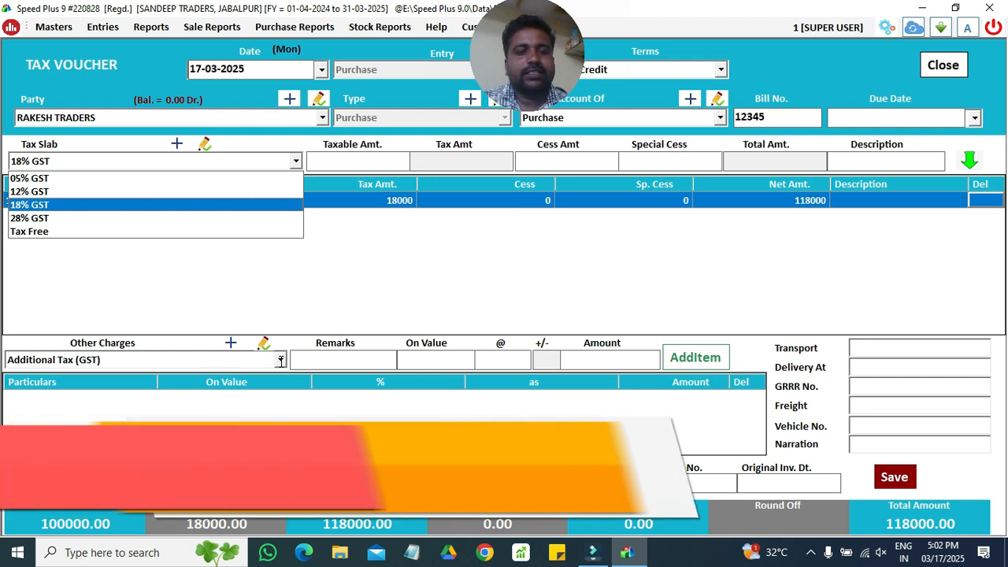
# - Add a Labour other charge of 500, raising the voucher total to 118500
pyautogui.click(279, 362)
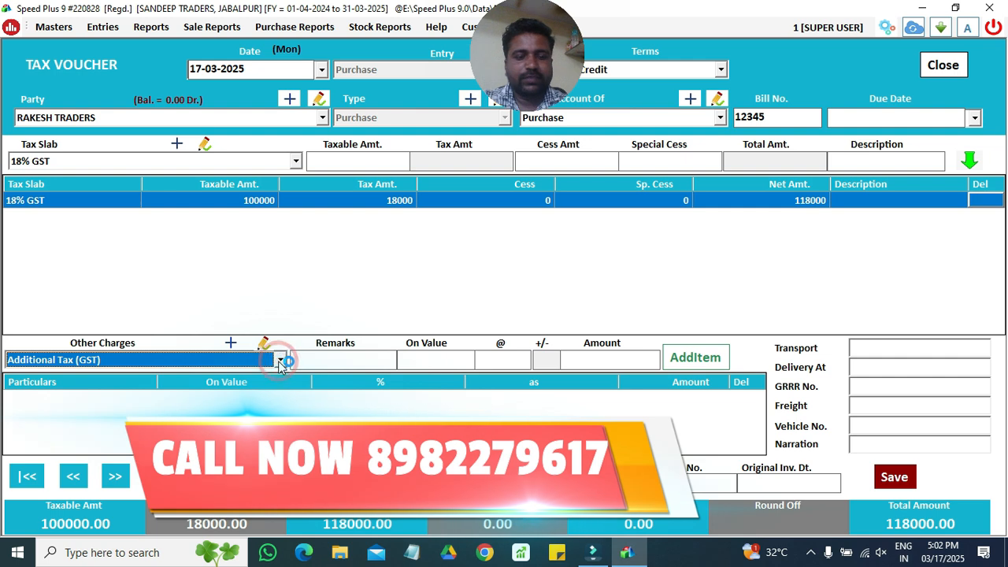
pyautogui.press('l')
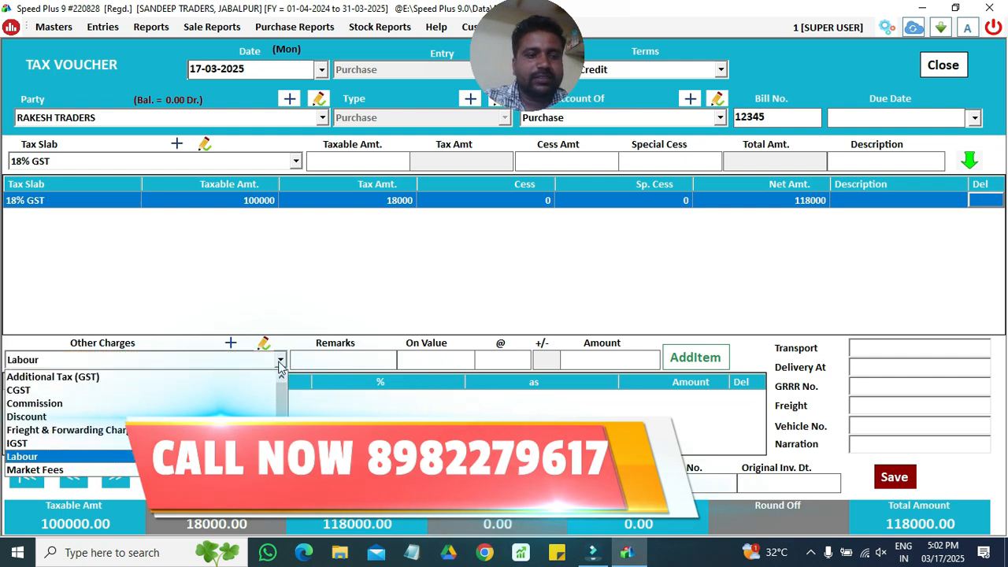
pyautogui.press('Return')
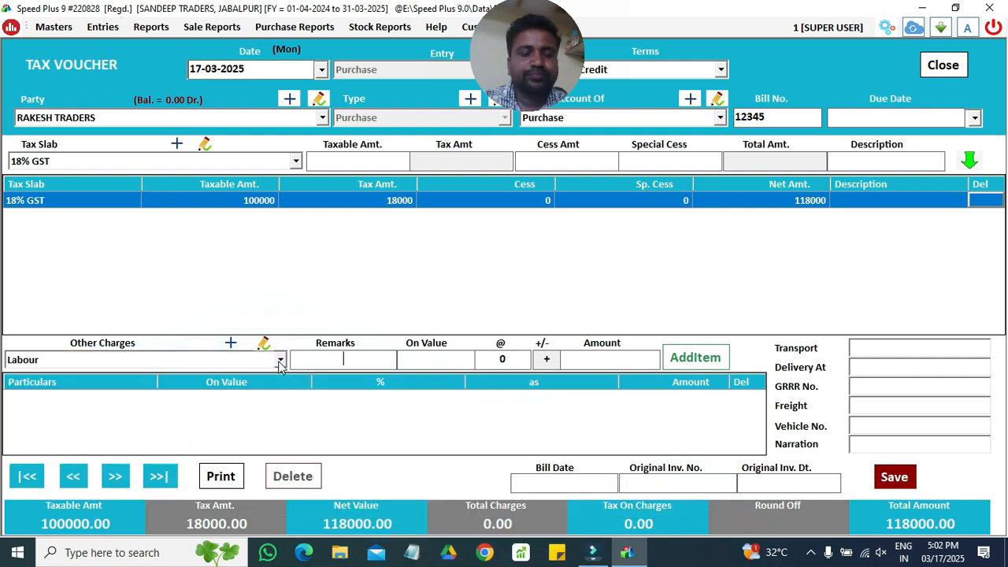
pyautogui.press('Return')
pyautogui.press('Return')
pyautogui.press('Return')
pyautogui.press('Return')
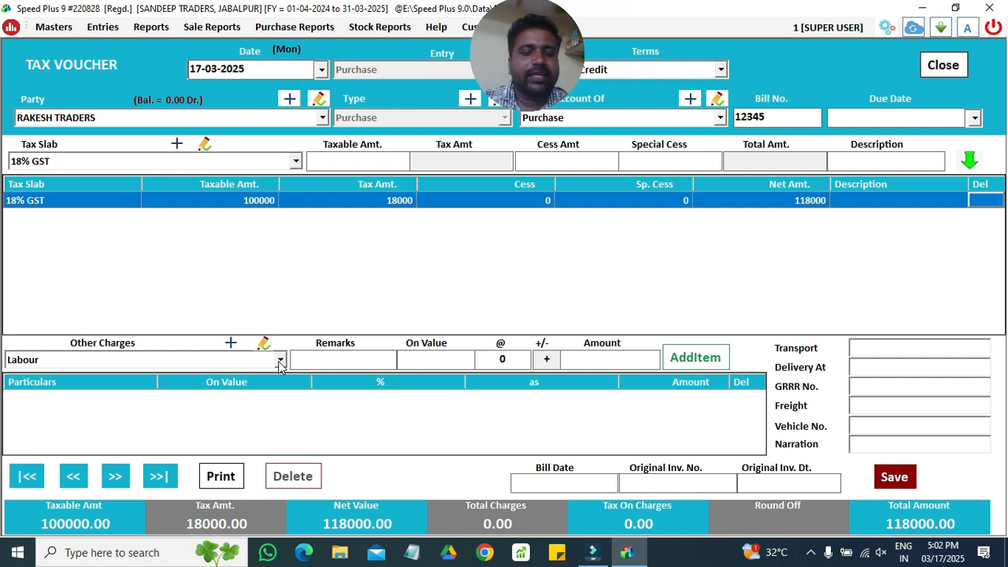
pyautogui.write('500')
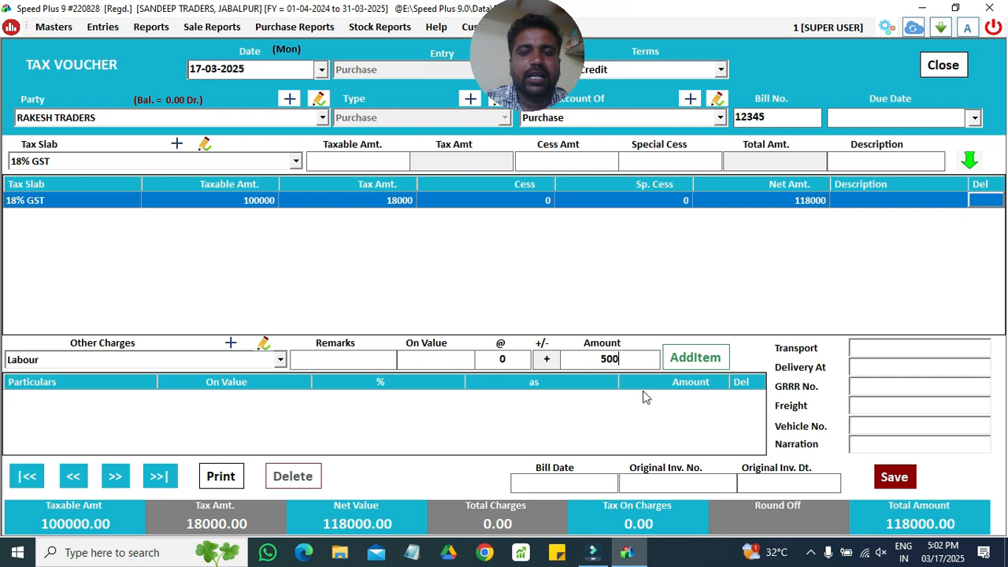
pyautogui.click(694, 363)
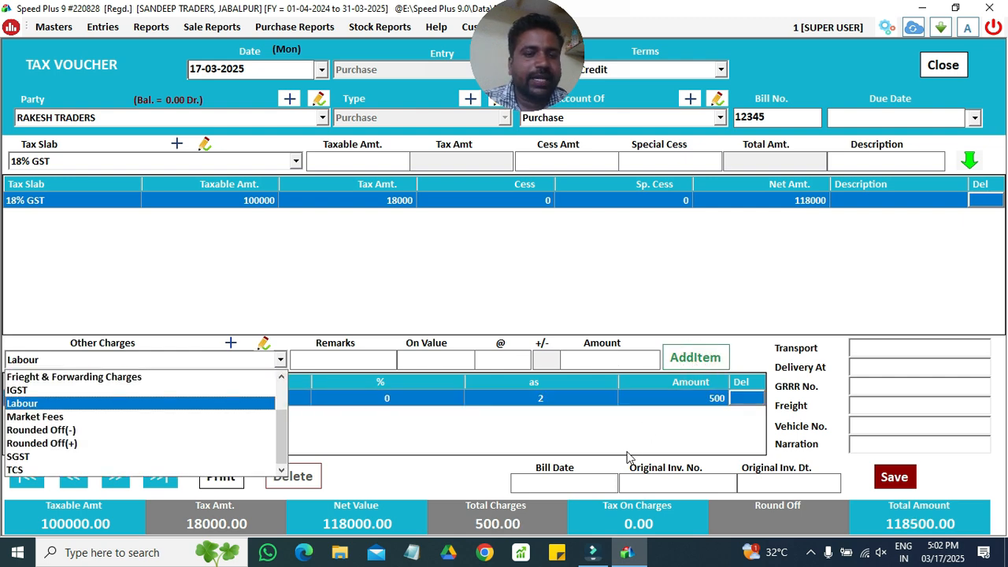
pyautogui.click(896, 482)
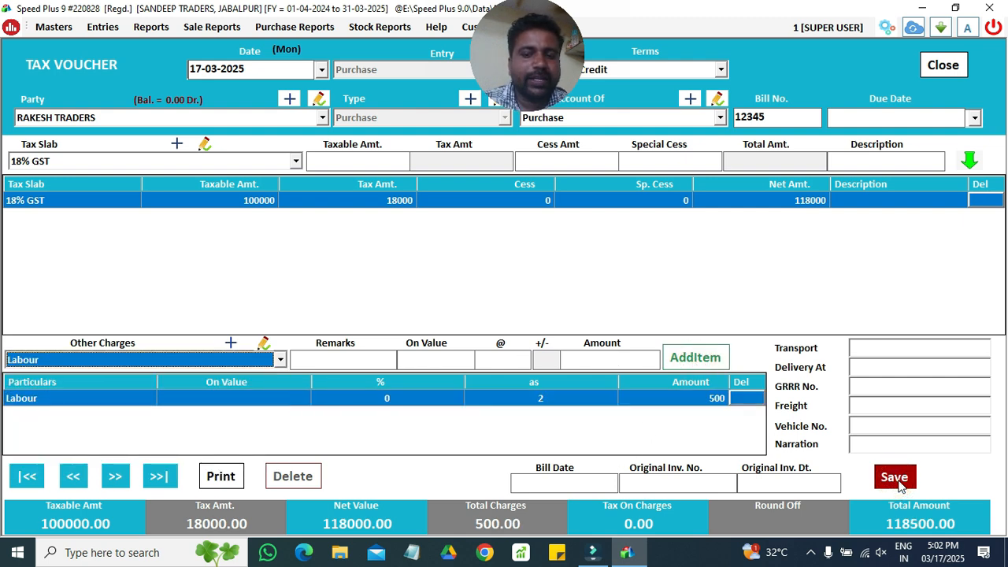
# - Save the purchase voucher and decline printing the bill
pyautogui.click(897, 484)
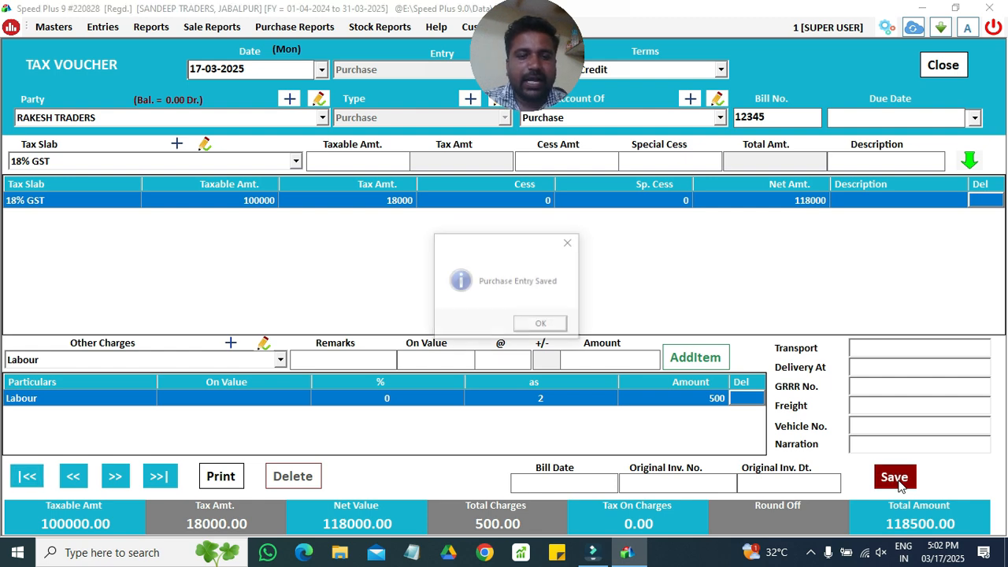
pyautogui.click(542, 326)
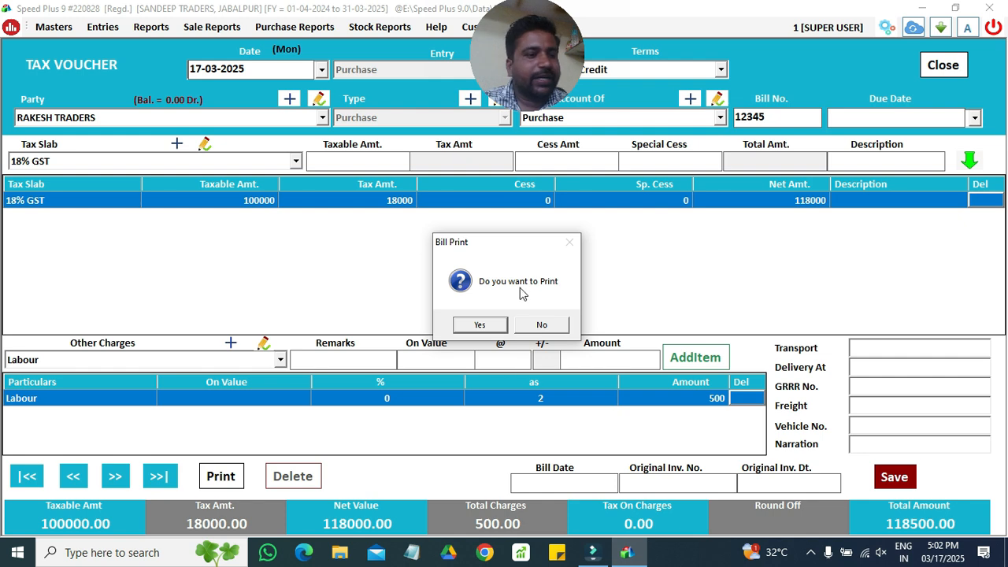
pyautogui.click(544, 326)
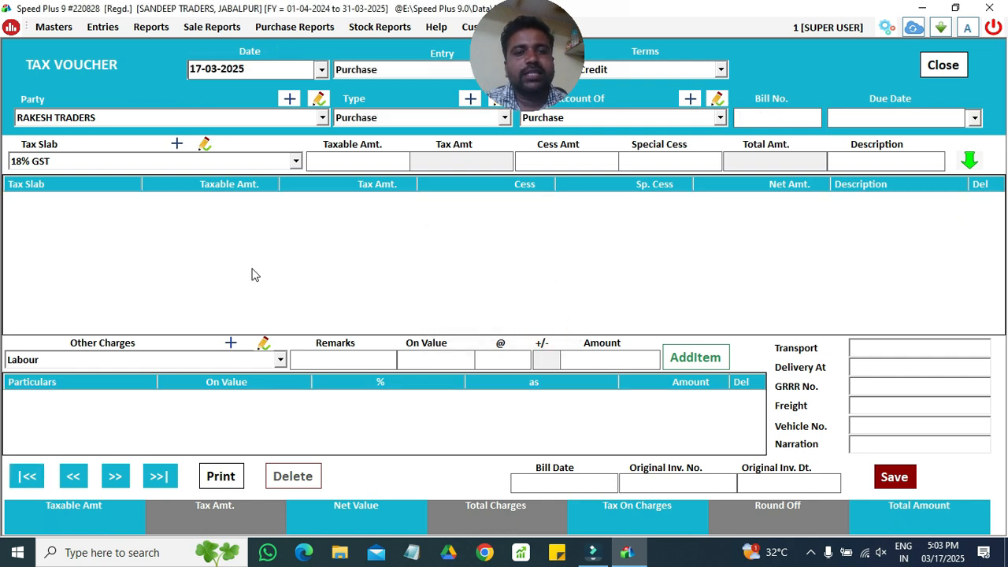
# - Switch the new voucher's entry type to Sale, keeping Credit terms
pyautogui.press('Return')
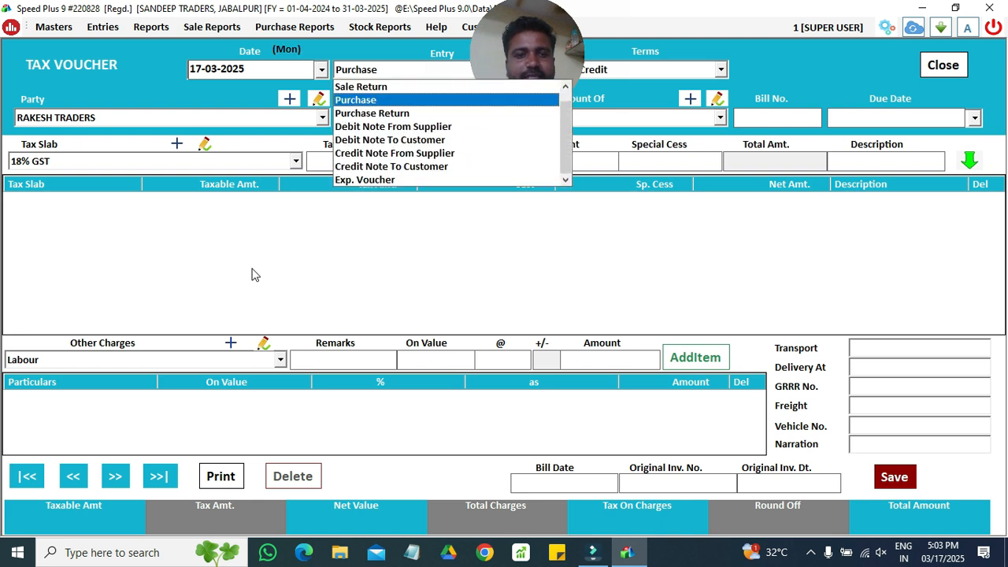
pyautogui.press('Up')
pyautogui.press('Up')
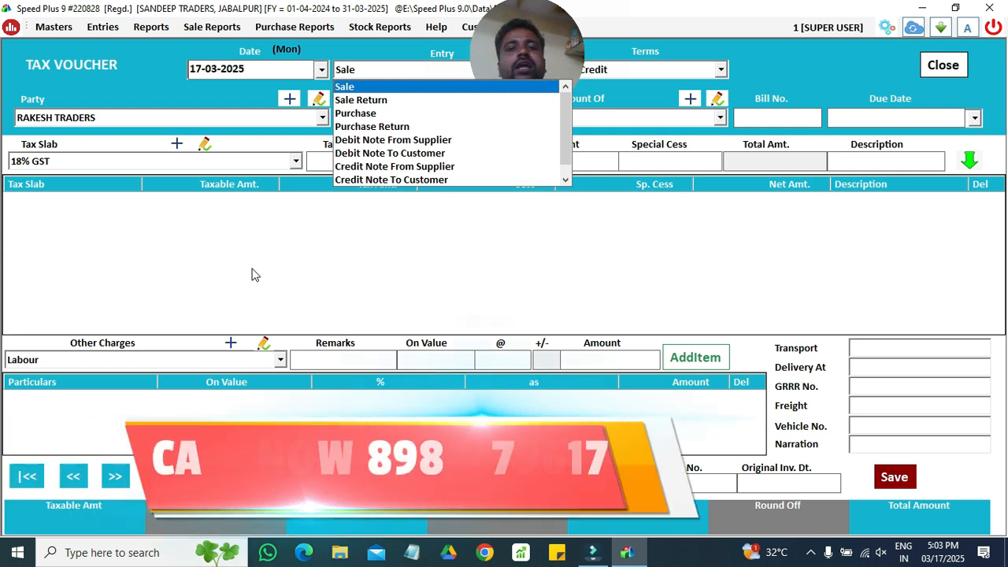
pyautogui.press('Return')
pyautogui.press('Return')
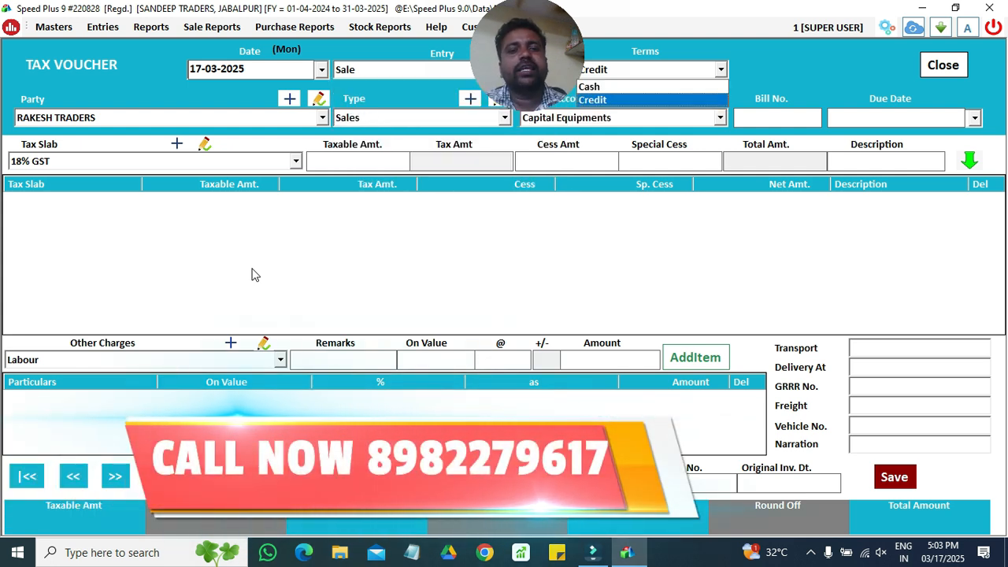
pyautogui.press('Return')
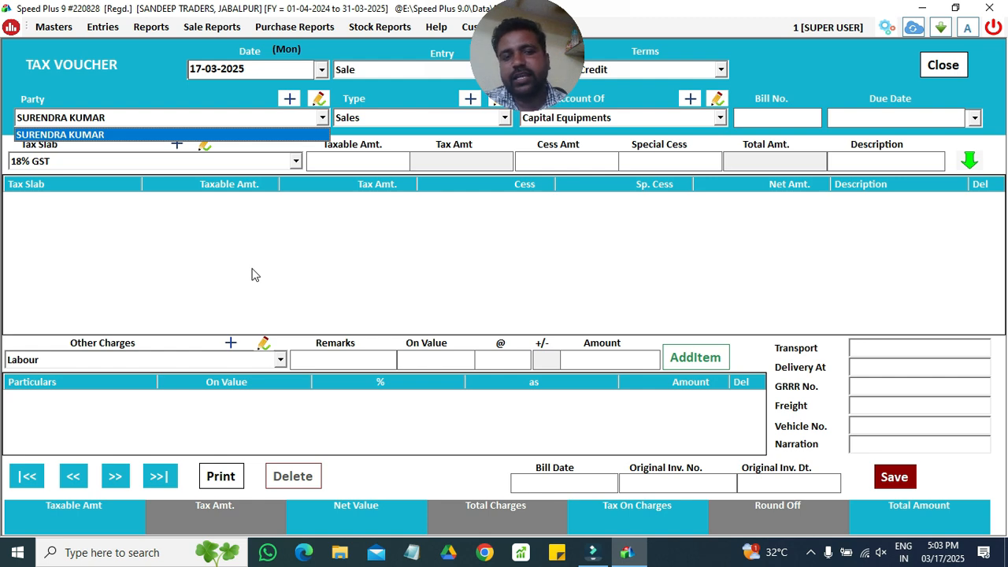
# - Add an 18% GST Sales line with 50000 taxable amount to the customer's bill
pyautogui.press('Return')
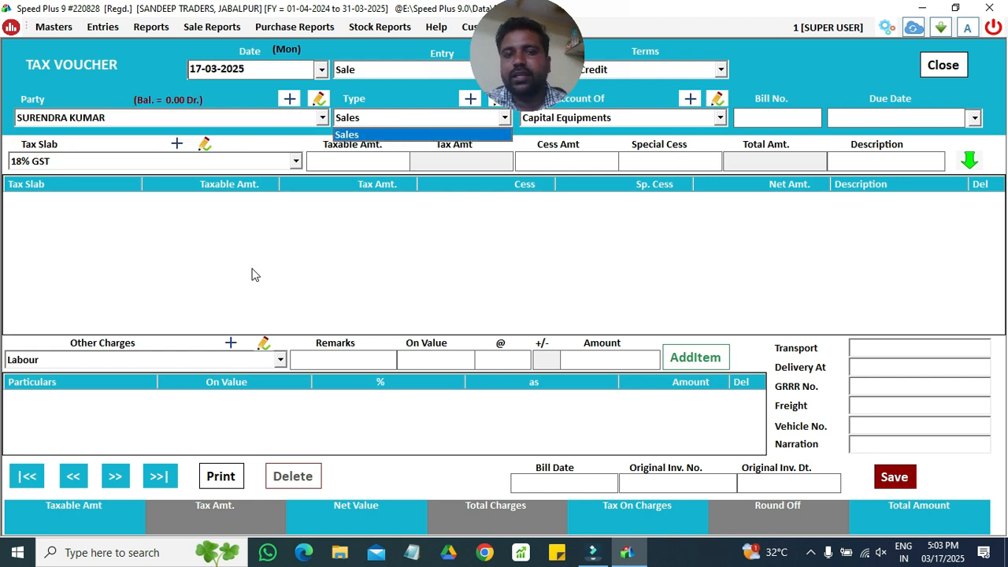
pyautogui.press('Return')
pyautogui.press('Return')
pyautogui.press('Return')
pyautogui.press('Return')
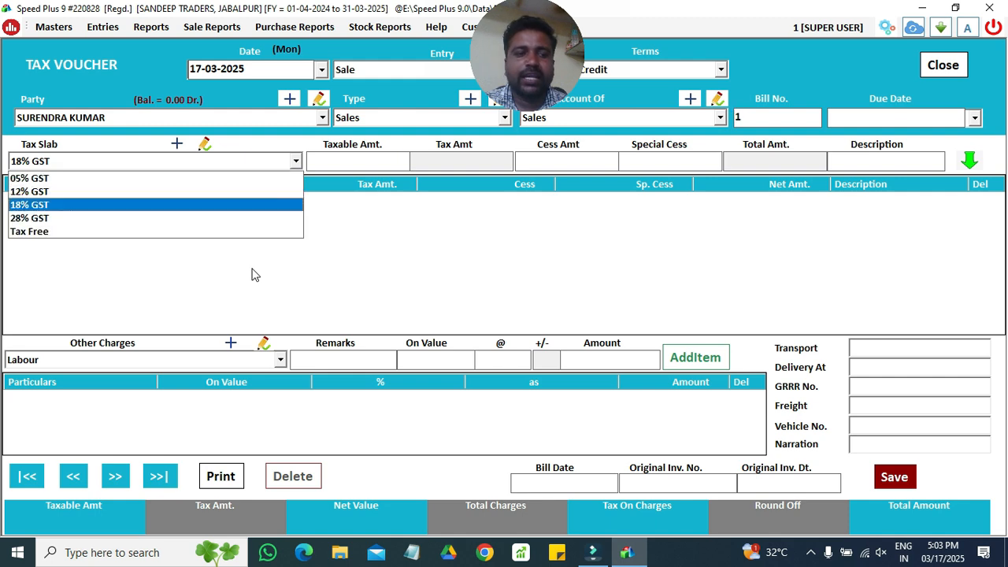
pyautogui.press('Return')
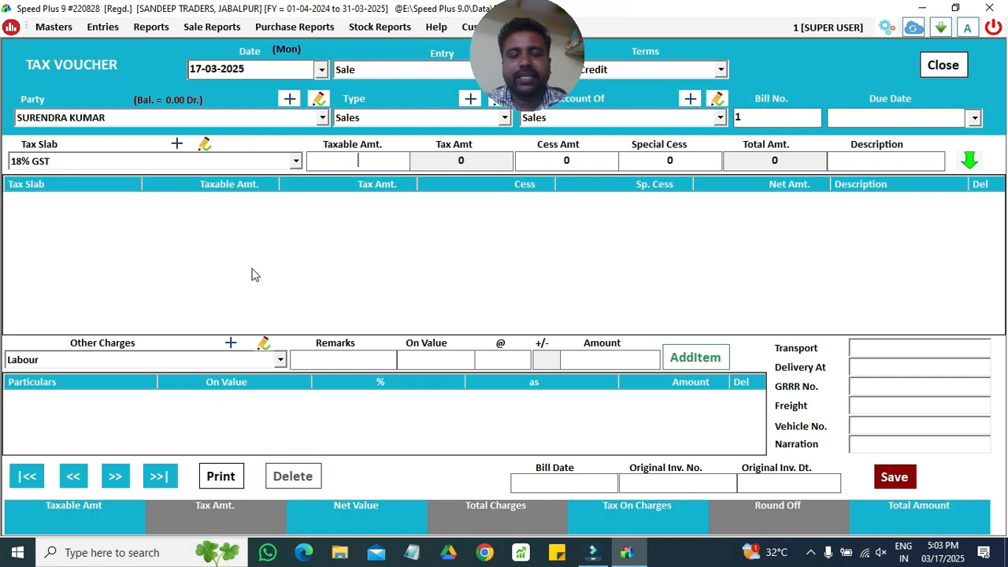
pyautogui.write('50000')
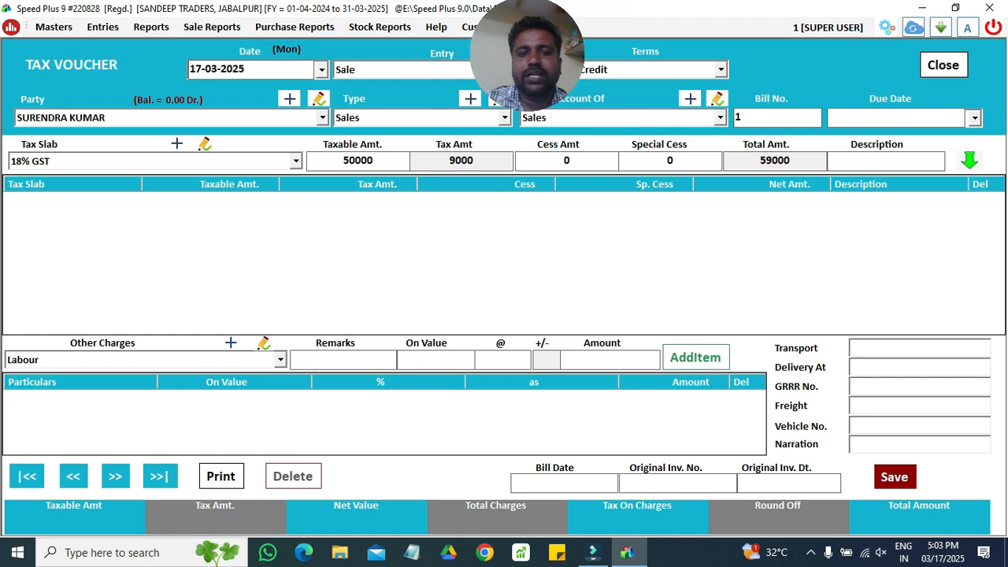
pyautogui.press('Return')
pyautogui.press('Return')
pyautogui.press('Return')
pyautogui.press('Return')
pyautogui.press('Return')
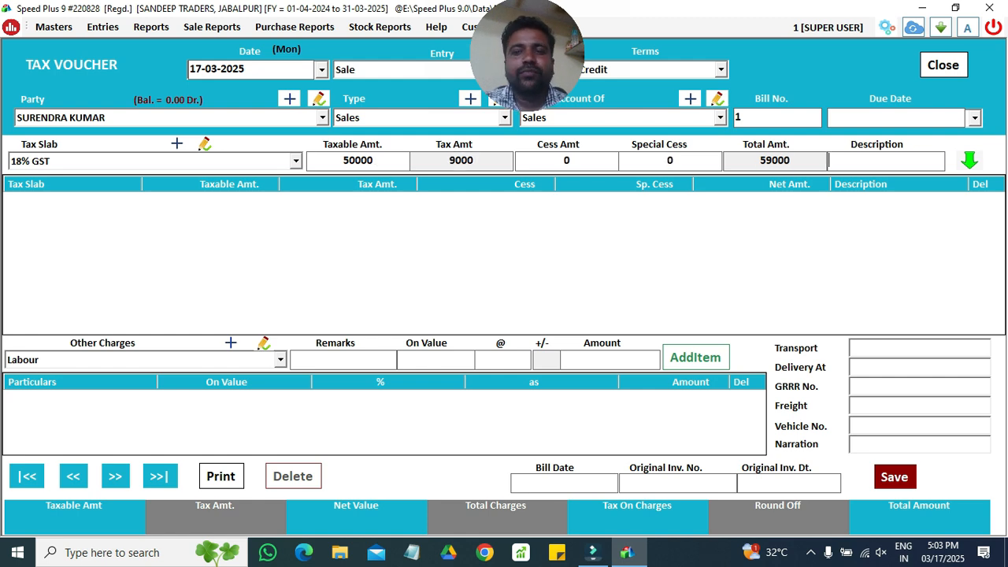
pyautogui.press('Return')
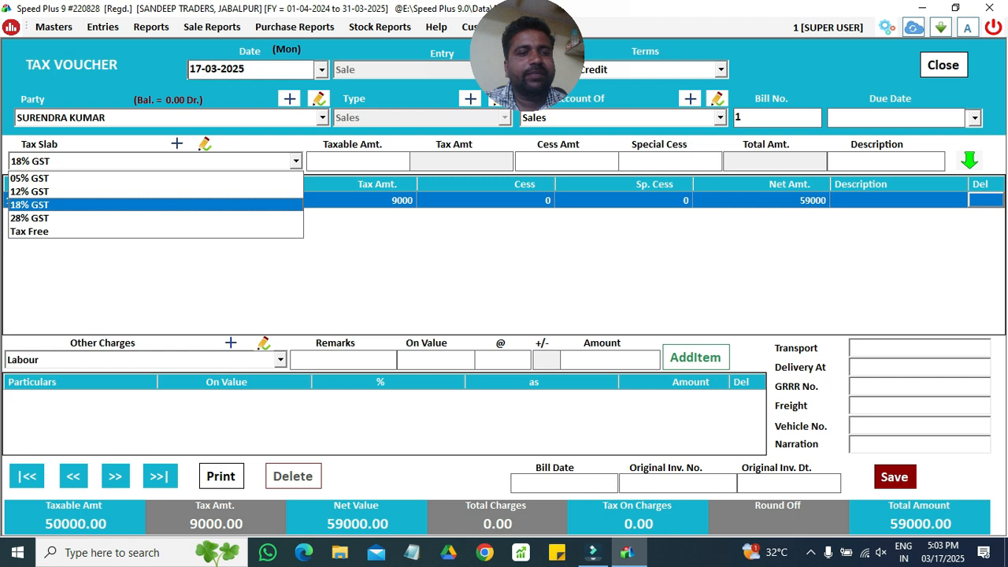
# - Add a second line at 12% GST with 10000 taxable amount
pyautogui.press('Up')
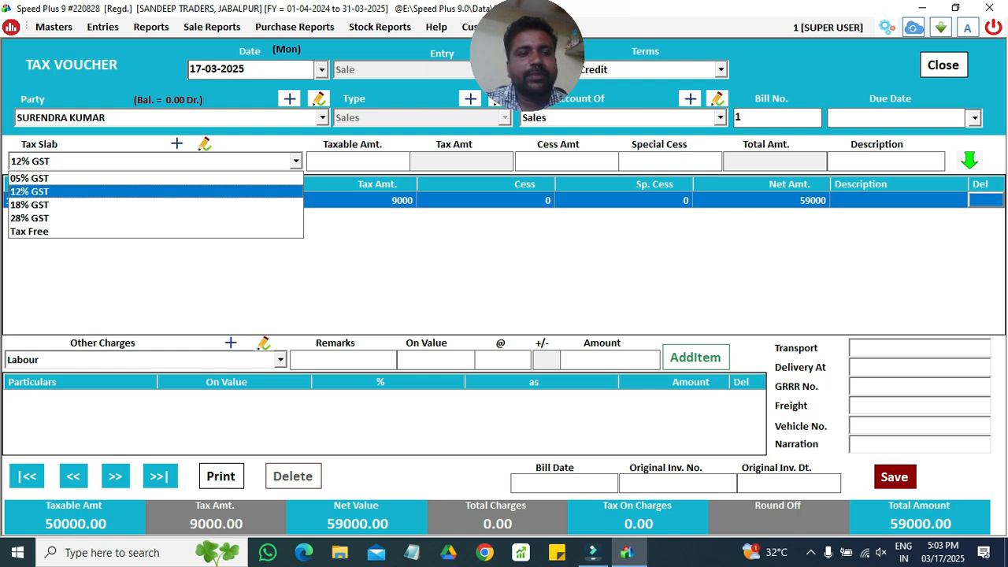
pyautogui.press('Return')
pyautogui.write('10000')
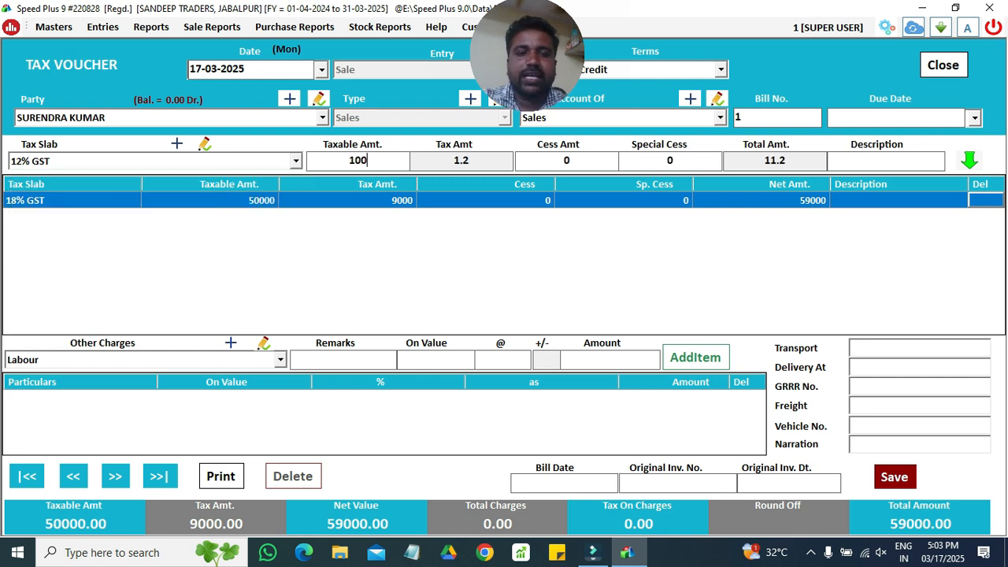
pyautogui.press('Return')
pyautogui.press('Return')
pyautogui.press('Return')
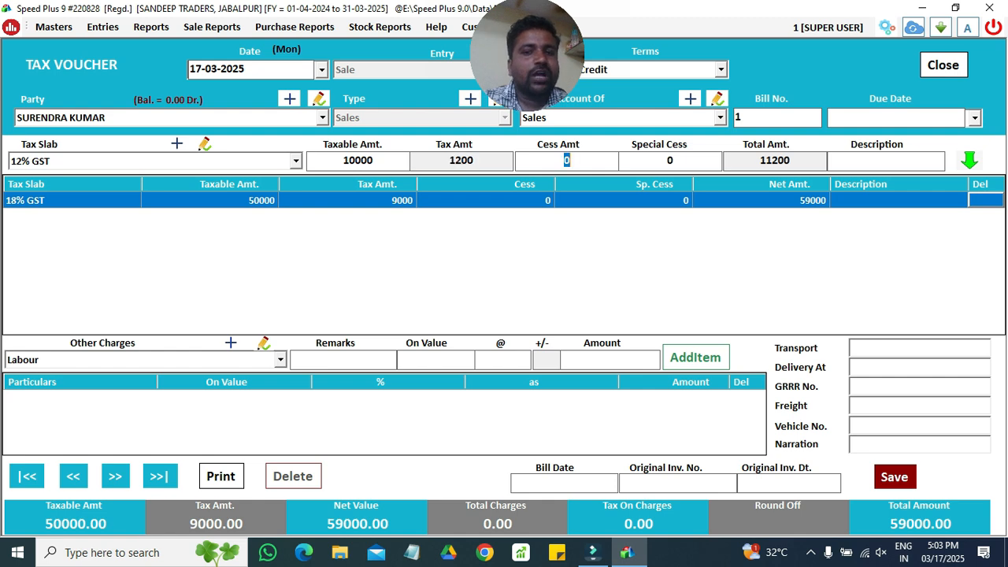
pyautogui.press('Return')
pyautogui.press('Return')
pyautogui.press('Return')
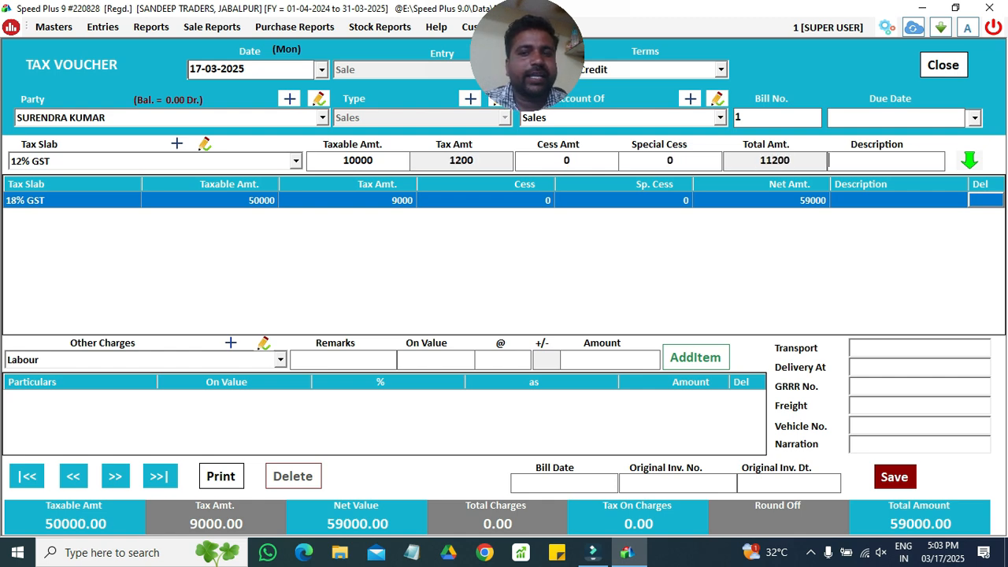
pyautogui.press('Return')
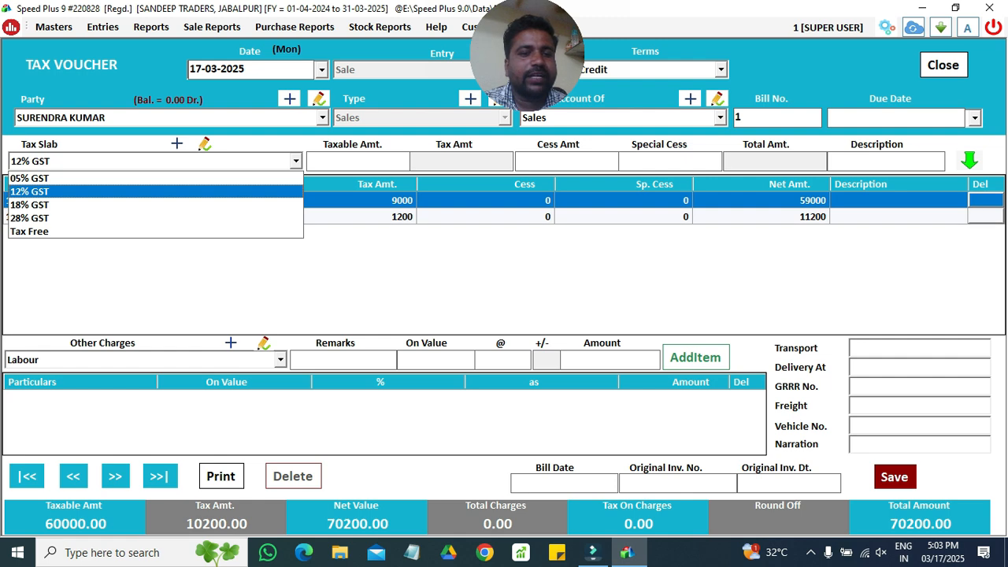
# - Leave the tax slab unchanged and save the sale entry totalling 70200
pyautogui.press('Down')
pyautogui.press('Down')
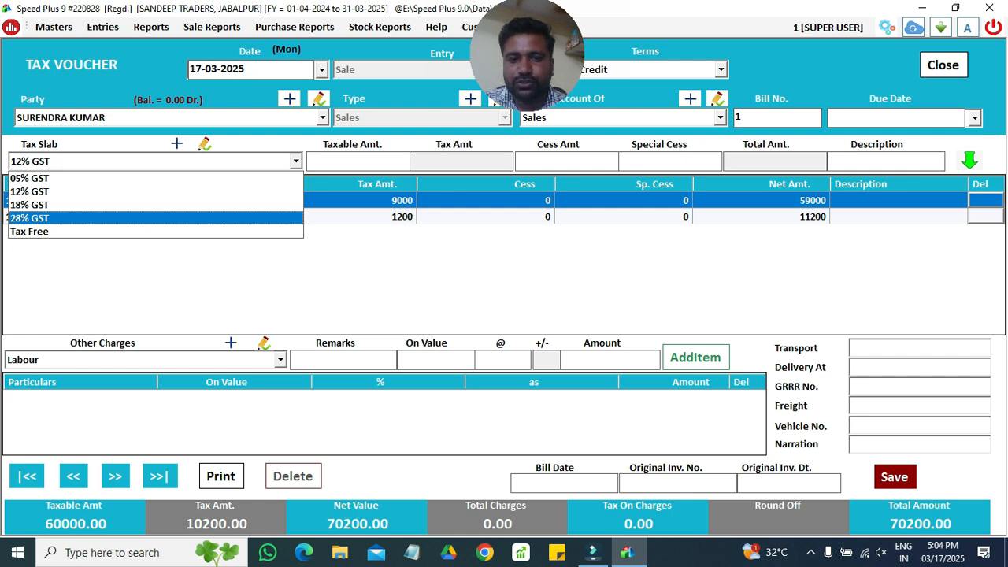
pyautogui.press('Down')
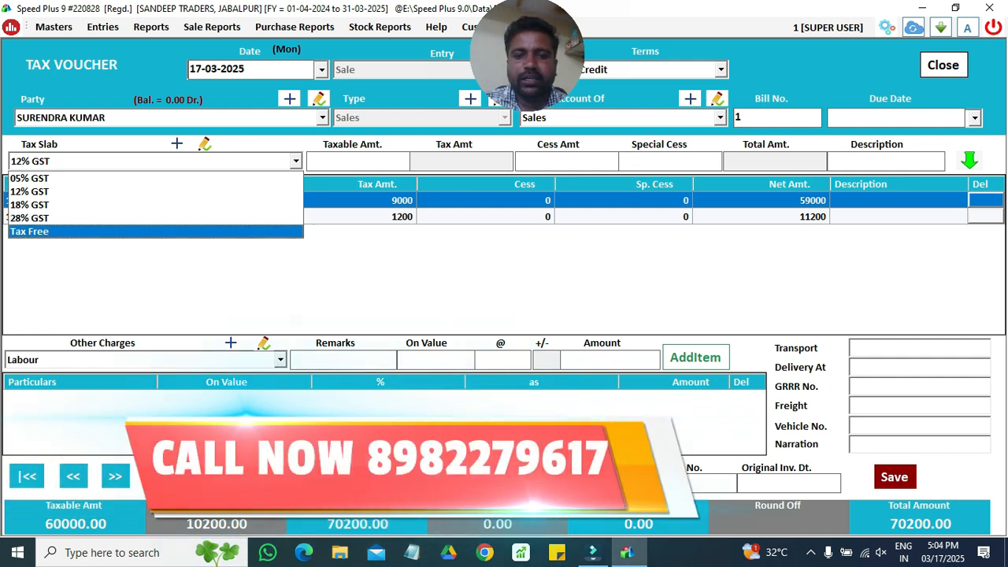
pyautogui.click(837, 381)
pyautogui.click(900, 490)
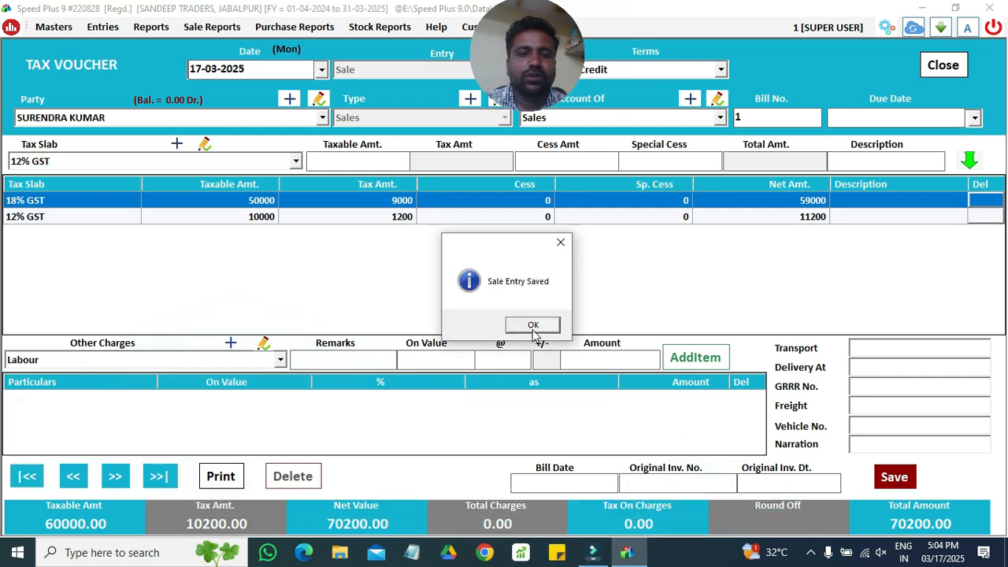
# - Acknowledge the save, choose to print without defining a bill format, and close the sale voucher
pyautogui.click(533, 326)
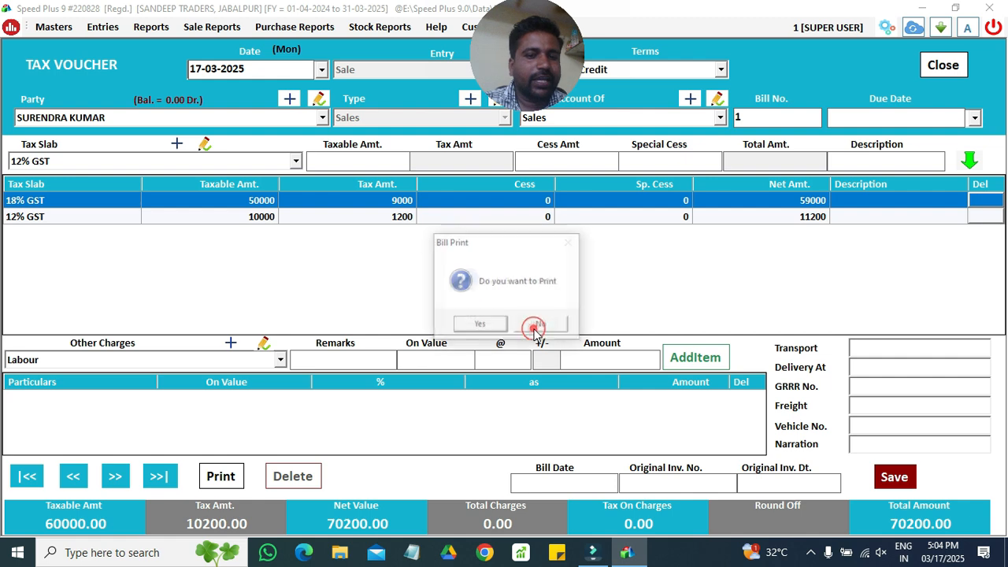
pyautogui.click(482, 325)
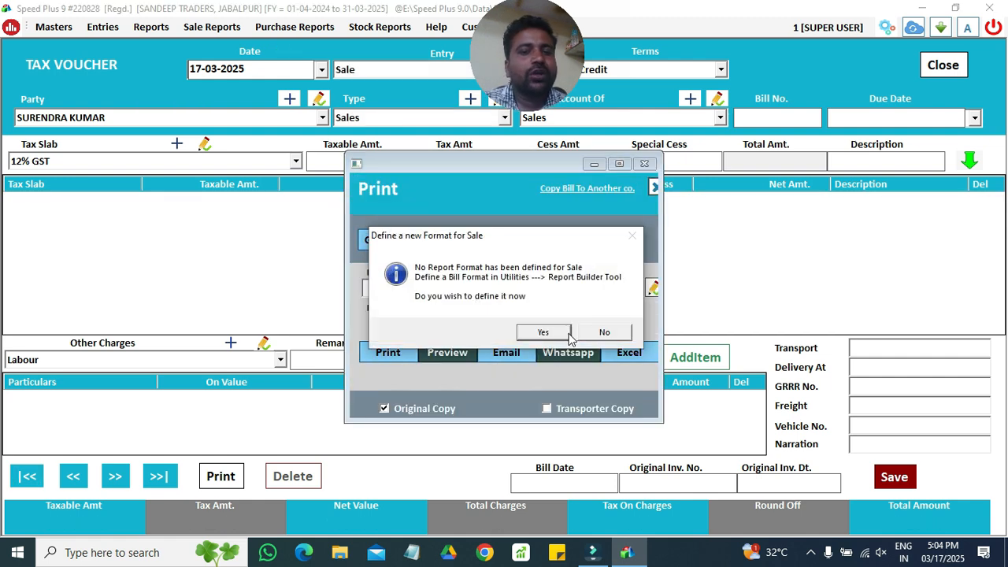
pyautogui.click(600, 334)
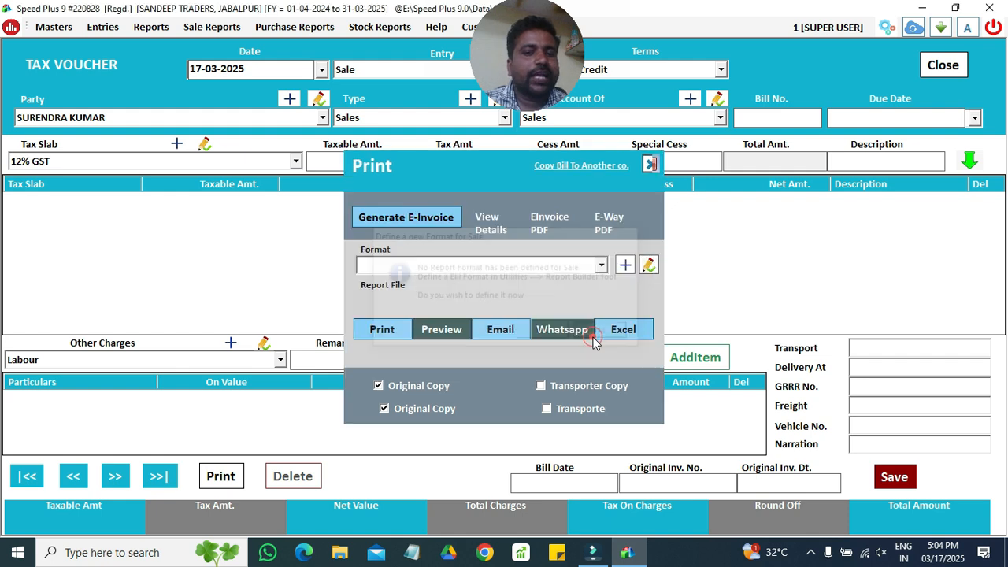
pyautogui.click(650, 164)
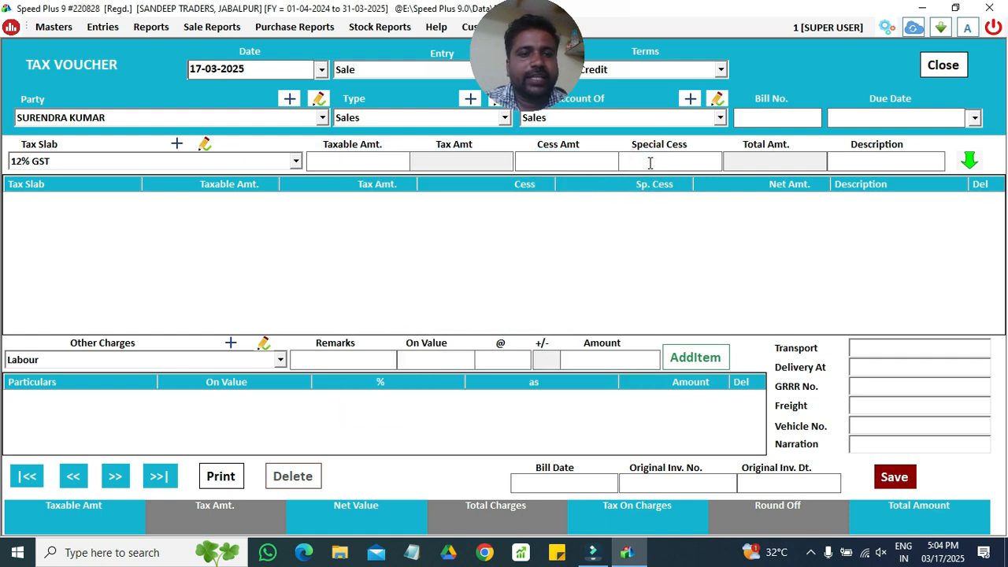
pyautogui.click(953, 68)
# - Close the Tax Vouchers list, refresh the dashboard and open the Ledger report
pyautogui.click(943, 68)
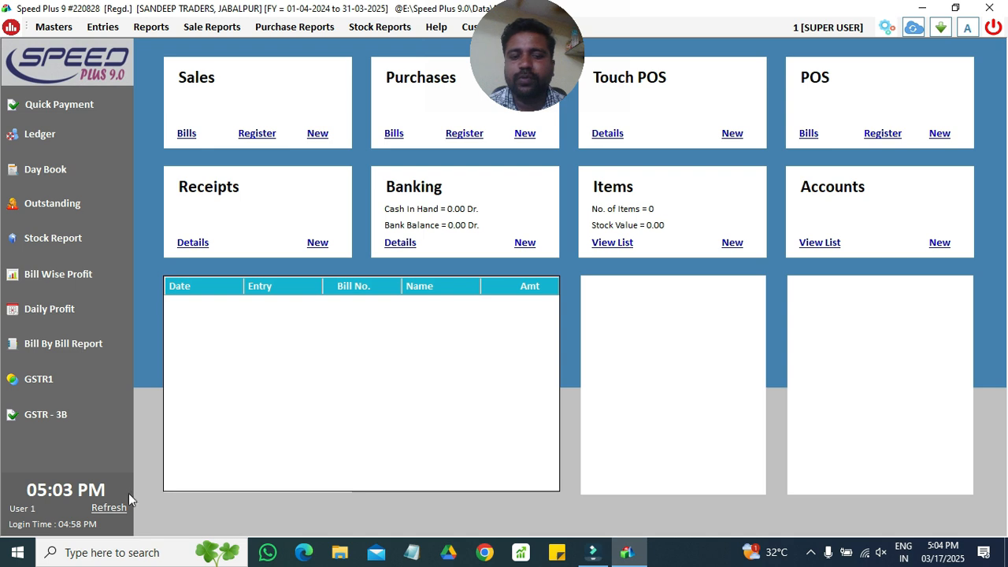
pyautogui.click(110, 508)
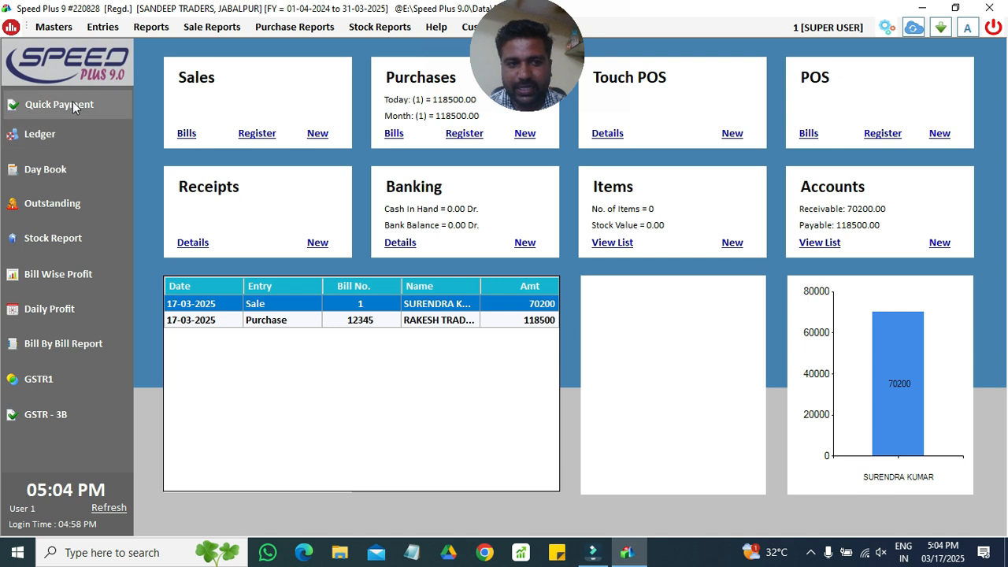
pyautogui.click(71, 132)
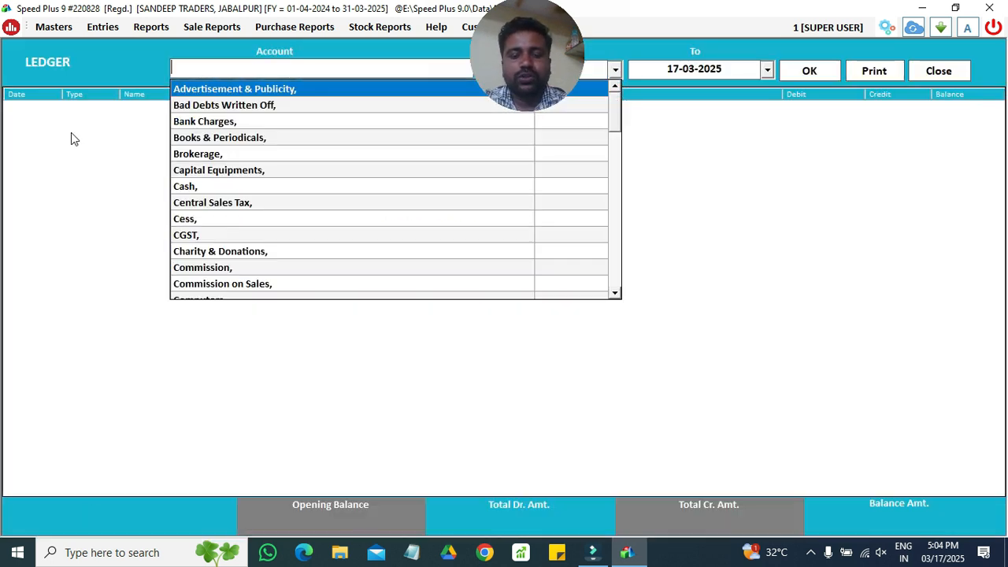
# - Load the customer's ledger showing the 70200 sale debit, then close it
pyautogui.write('SUR')
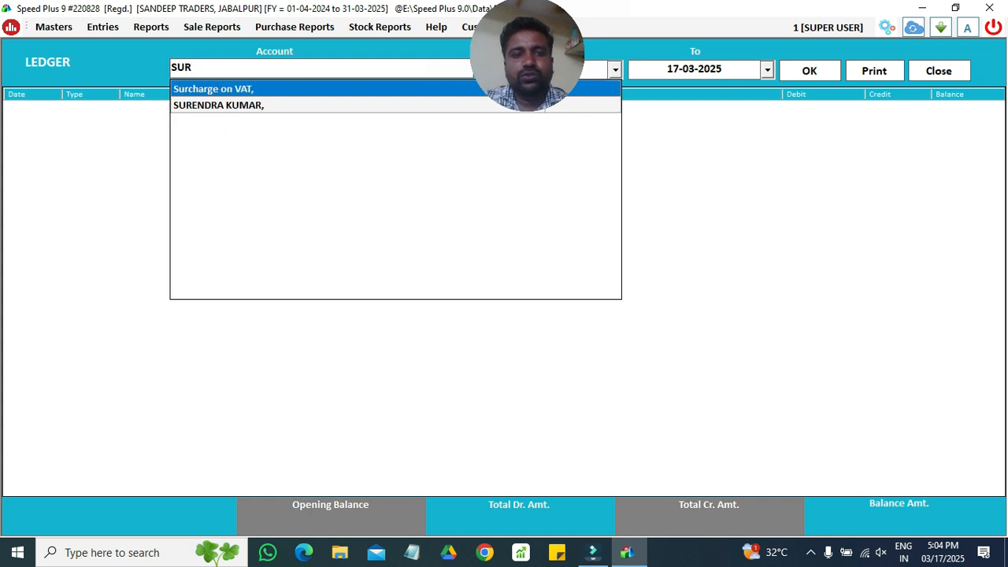
pyautogui.press('Down')
pyautogui.press('Return')
pyautogui.press('Return')
pyautogui.press('Return')
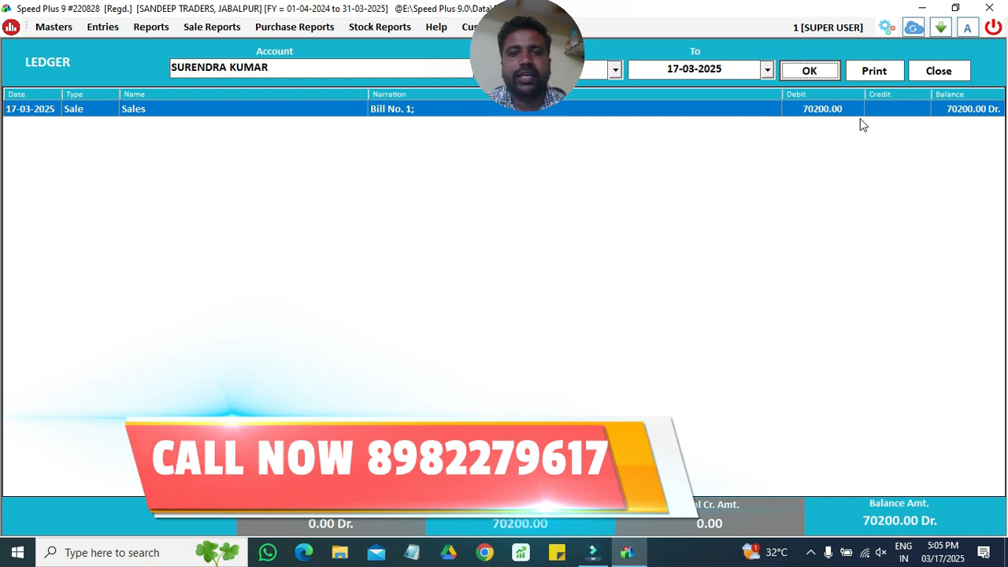
pyautogui.click(939, 70)
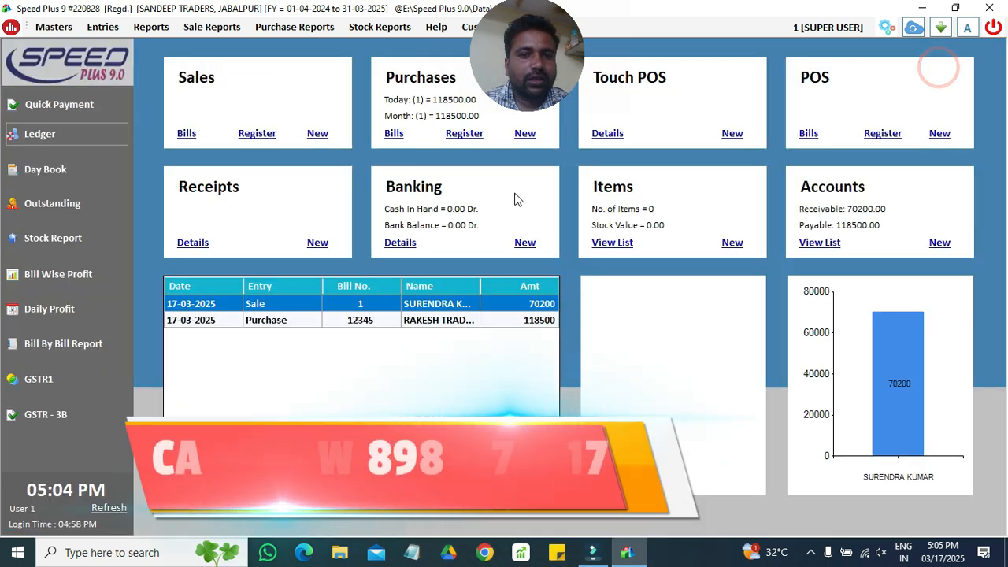
# - Refresh the dashboard and start a new receipt from the customer's account
pyautogui.click(108, 510)
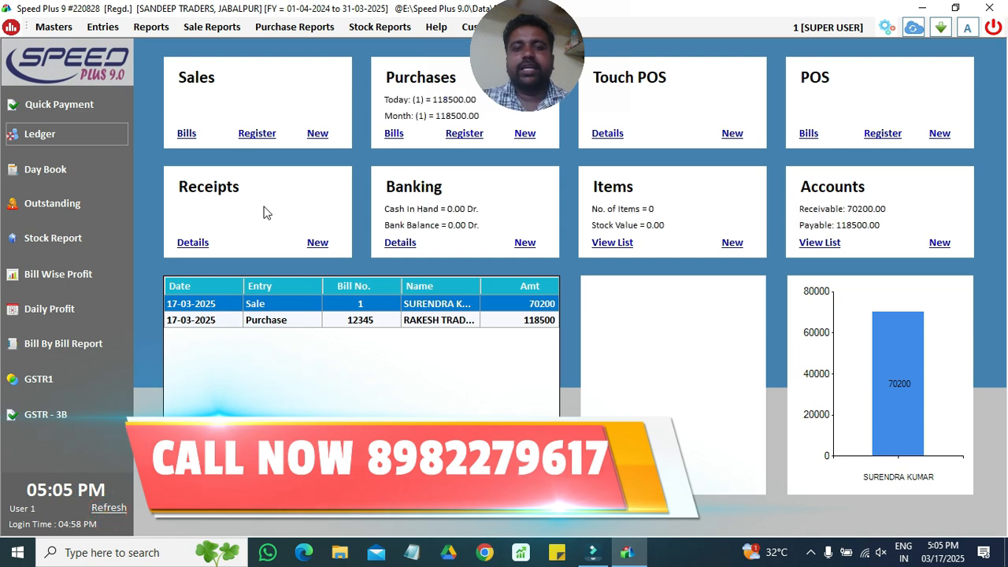
pyautogui.click(320, 247)
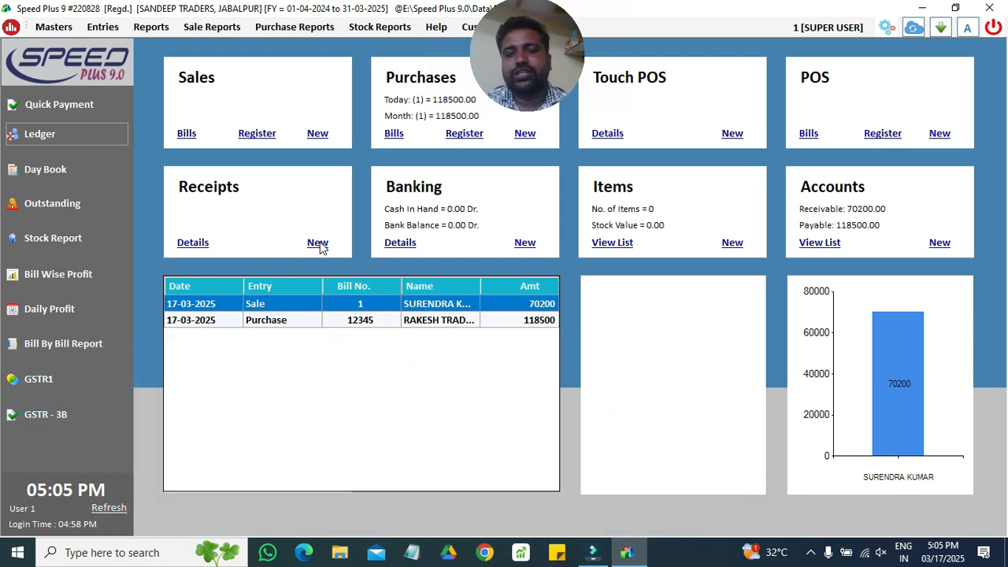
pyautogui.click(320, 243)
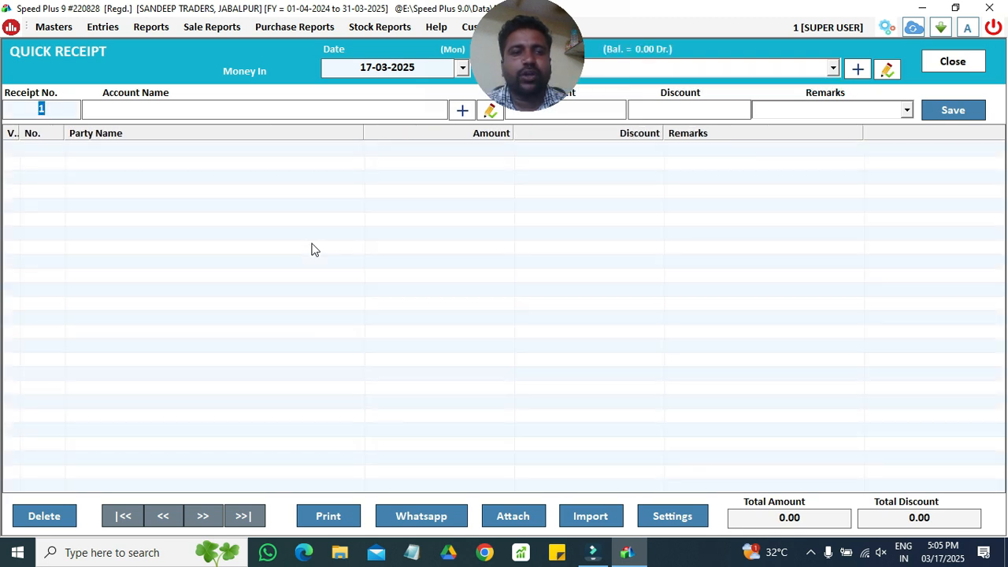
pyautogui.press('Return')
pyautogui.write('SUR')
pyautogui.press('Down')
pyautogui.press('Return')
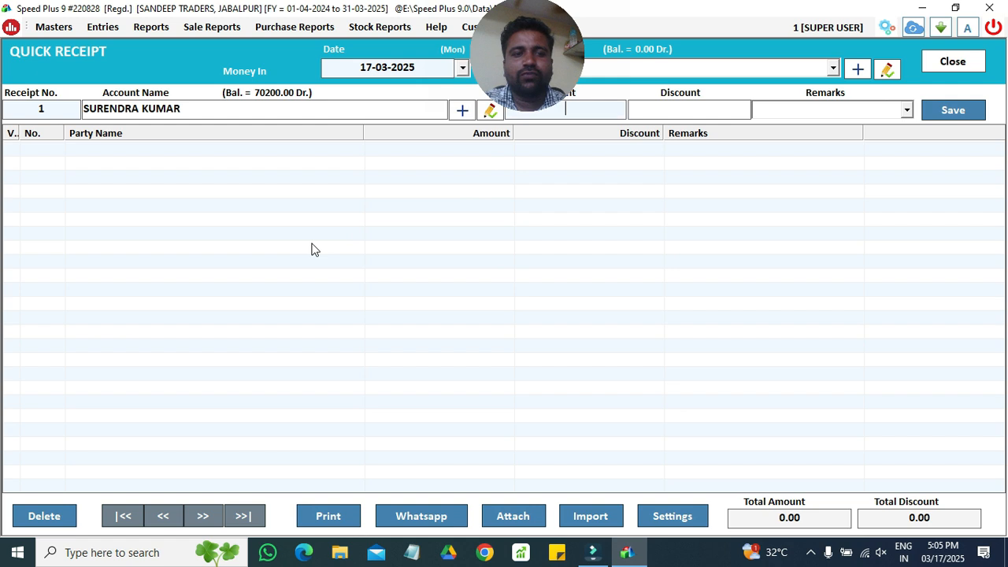
# - Enter 40000 with remarks 'BY CASH' and save the quick receipt
pyautogui.click(272, 96)
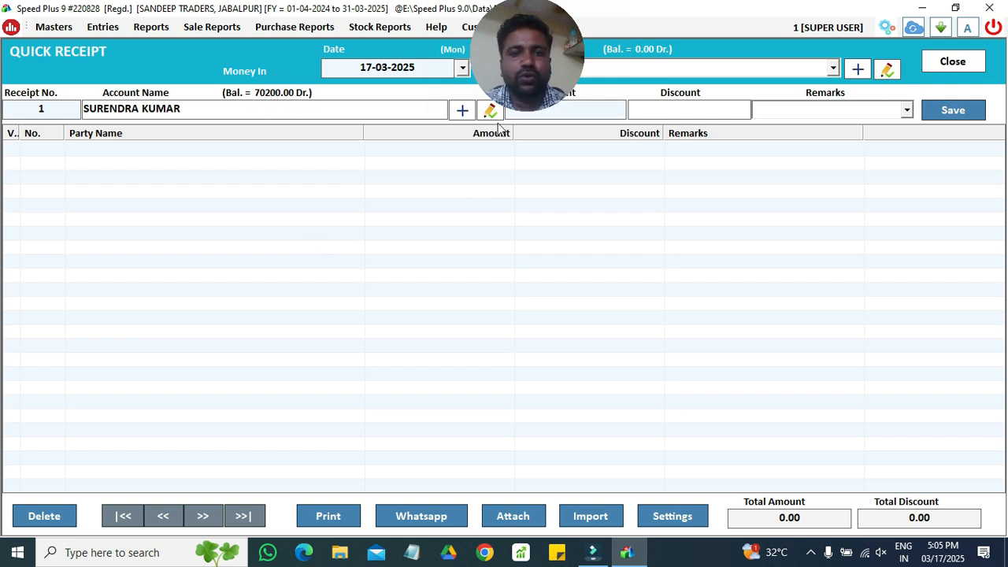
pyautogui.write('40000')
pyautogui.press('Return')
pyautogui.press('Return')
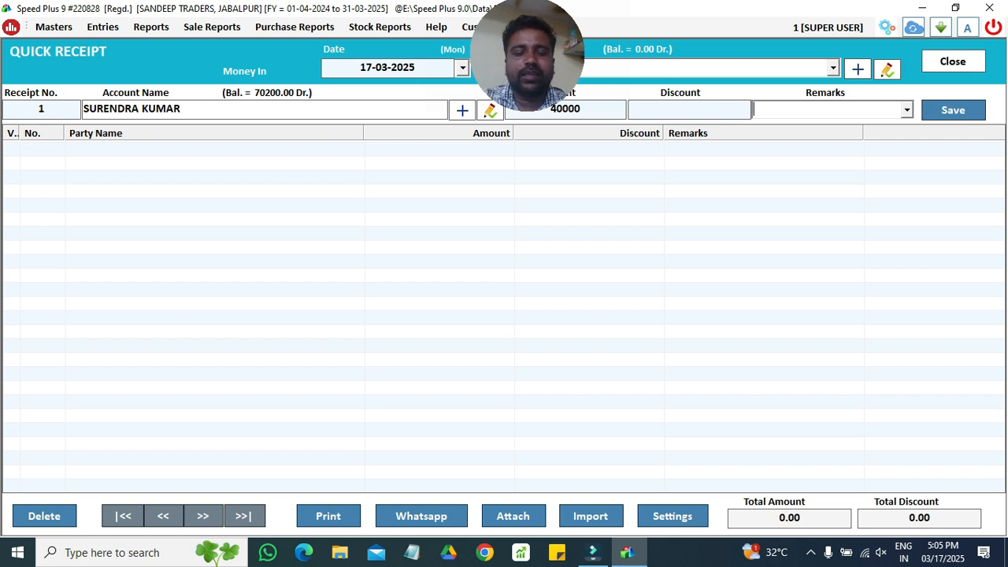
pyautogui.write('BY ')
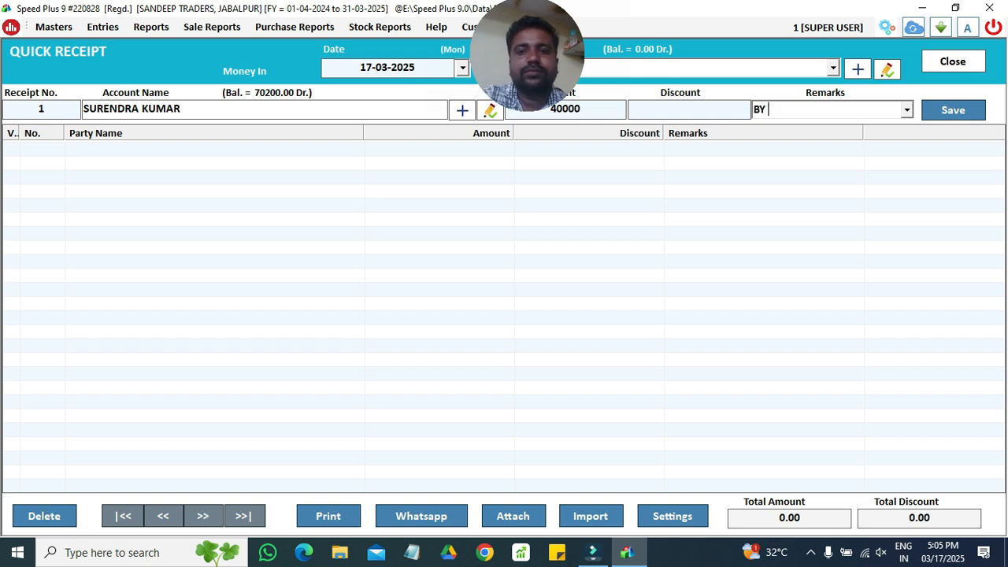
pyautogui.write('CASH')
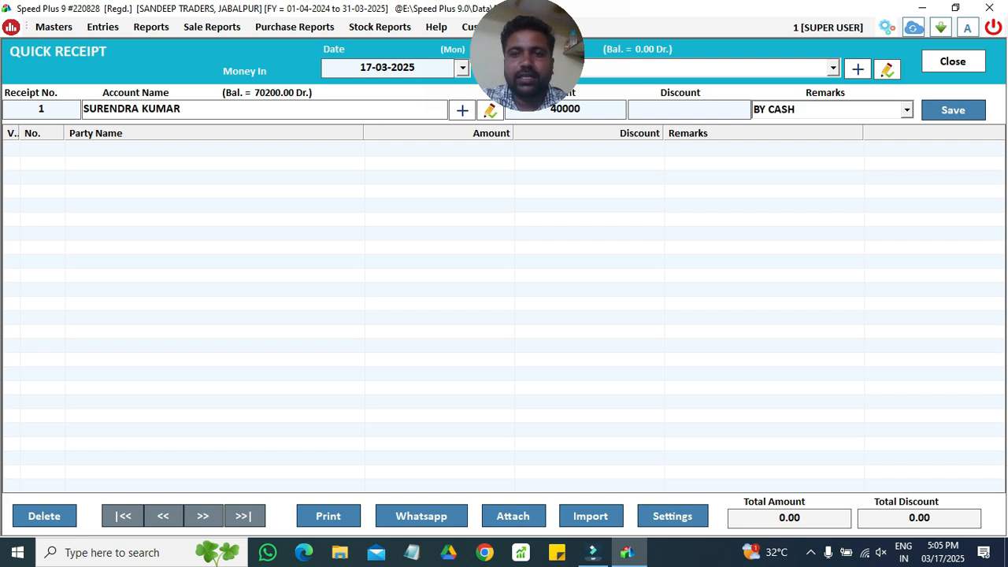
pyautogui.click(941, 115)
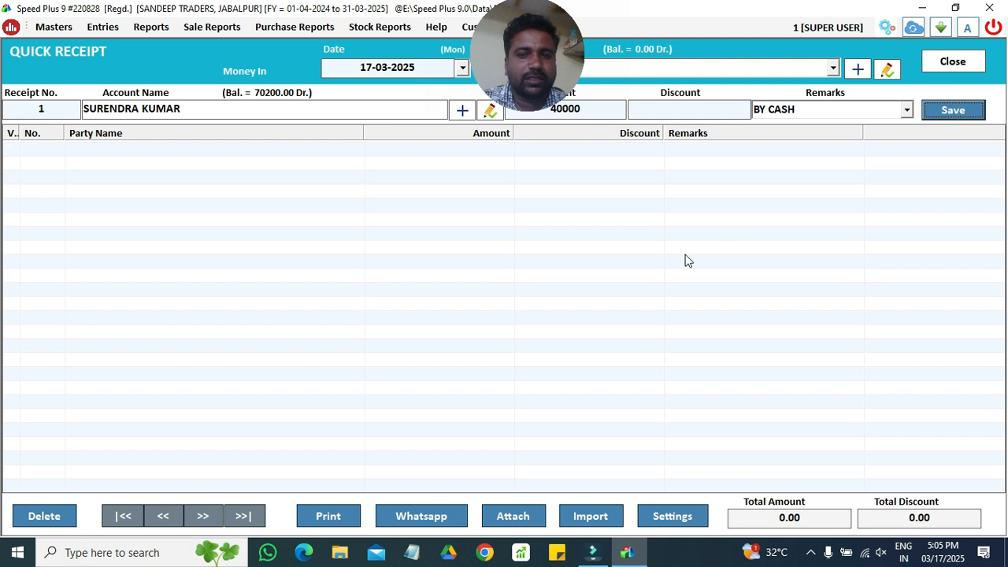
pyautogui.click(566, 320)
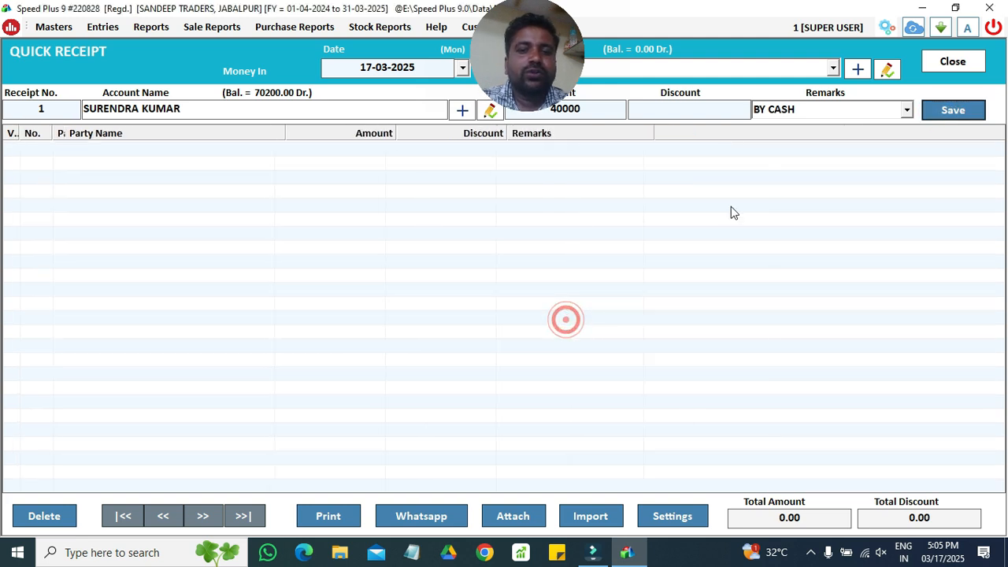
# - Close the receipt, refresh, and save a 70000 quick payment to RAKESH TRADERS
pyautogui.click(952, 63)
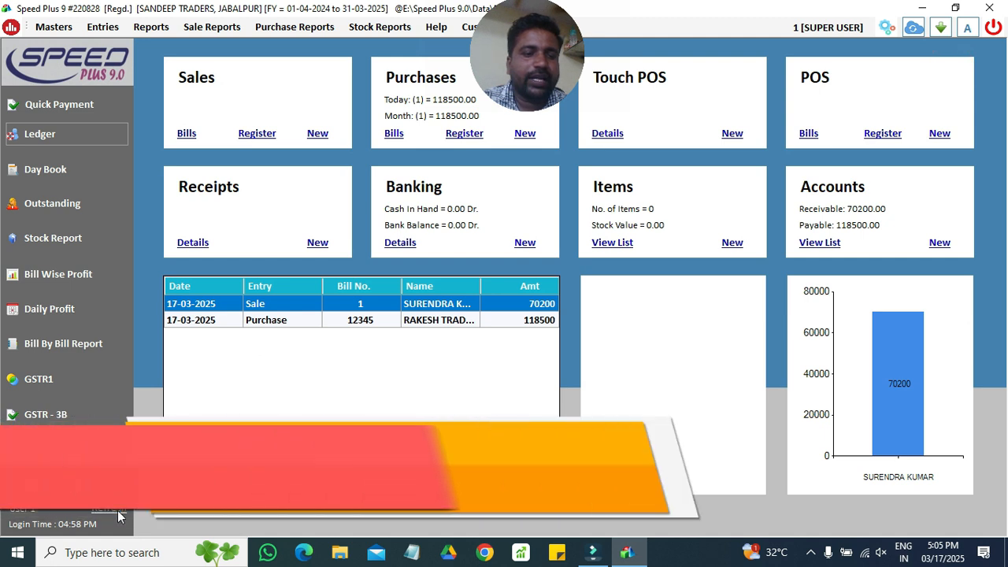
pyautogui.click(119, 509)
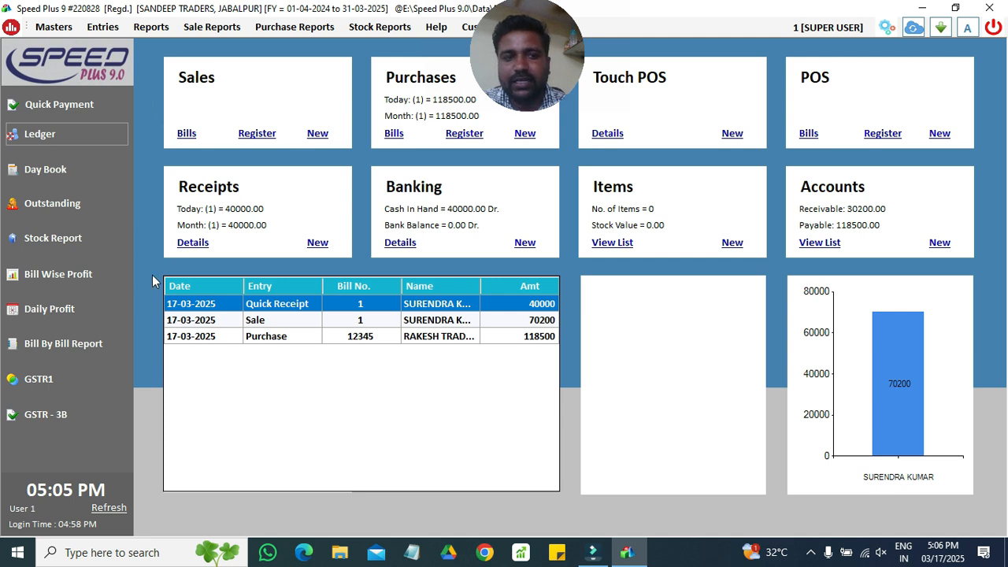
pyautogui.click(88, 104)
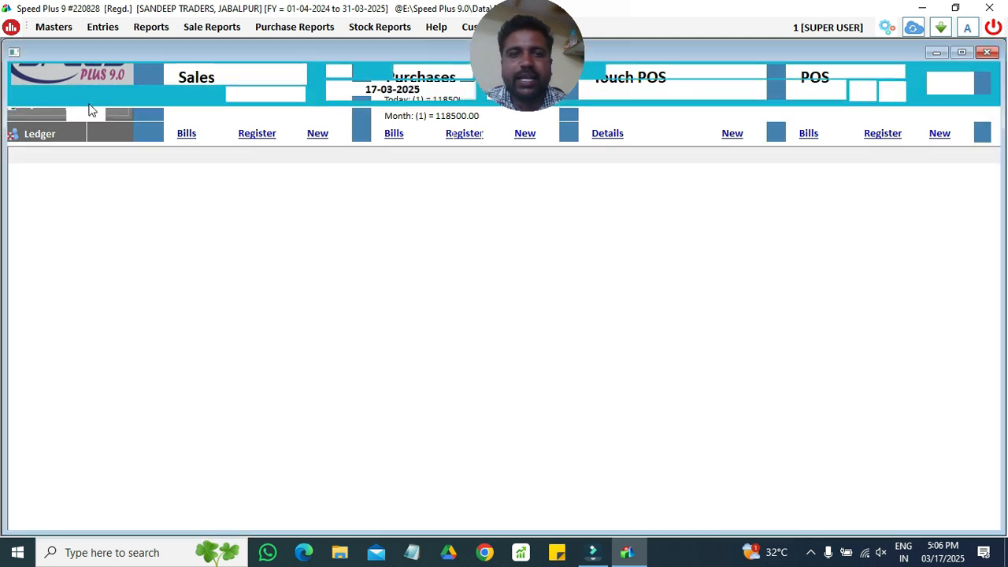
pyautogui.press('Return')
pyautogui.press('Return')
pyautogui.press('Return')
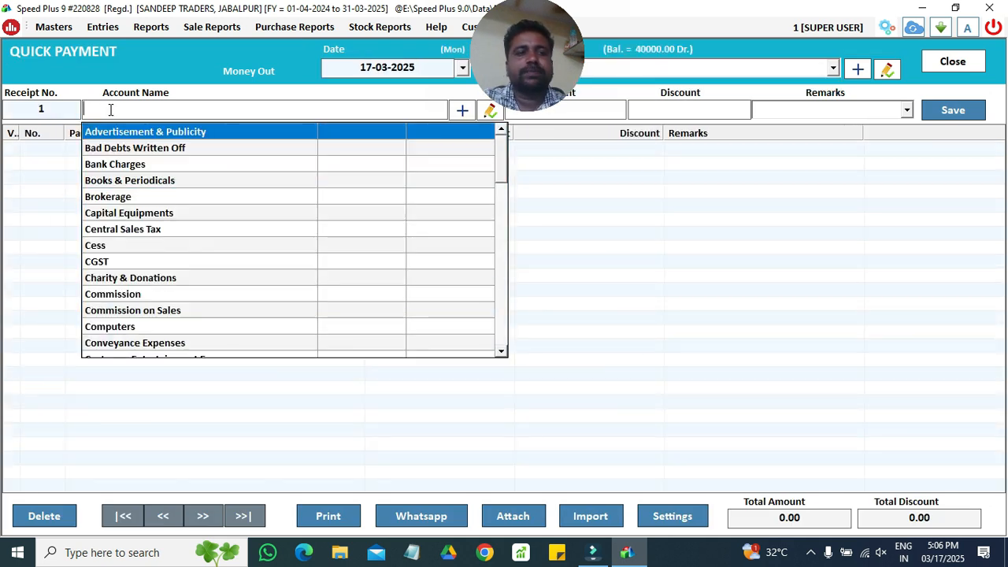
pyautogui.write('RAKE')
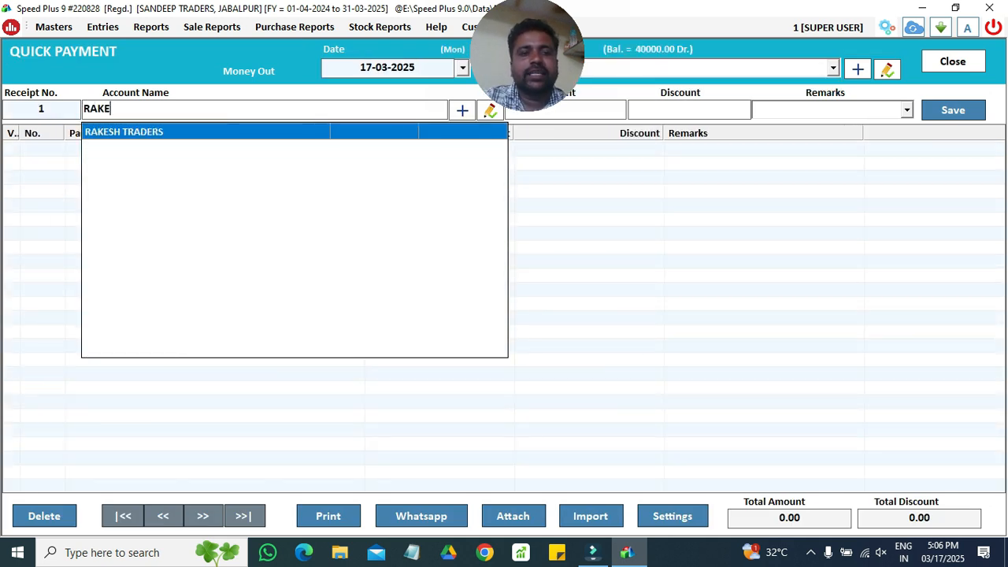
pyautogui.press('Return')
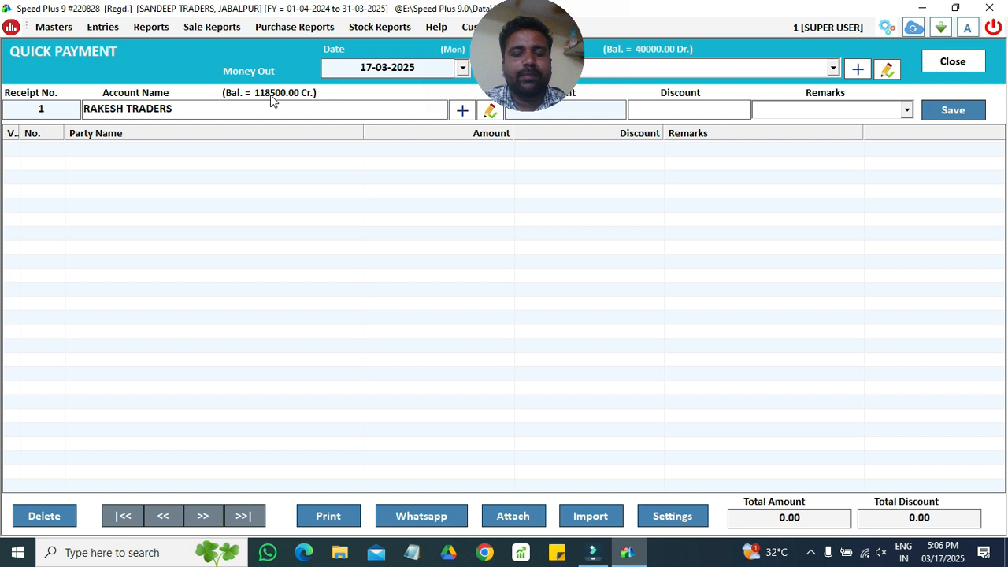
pyautogui.press('Return')
pyautogui.press('Return')
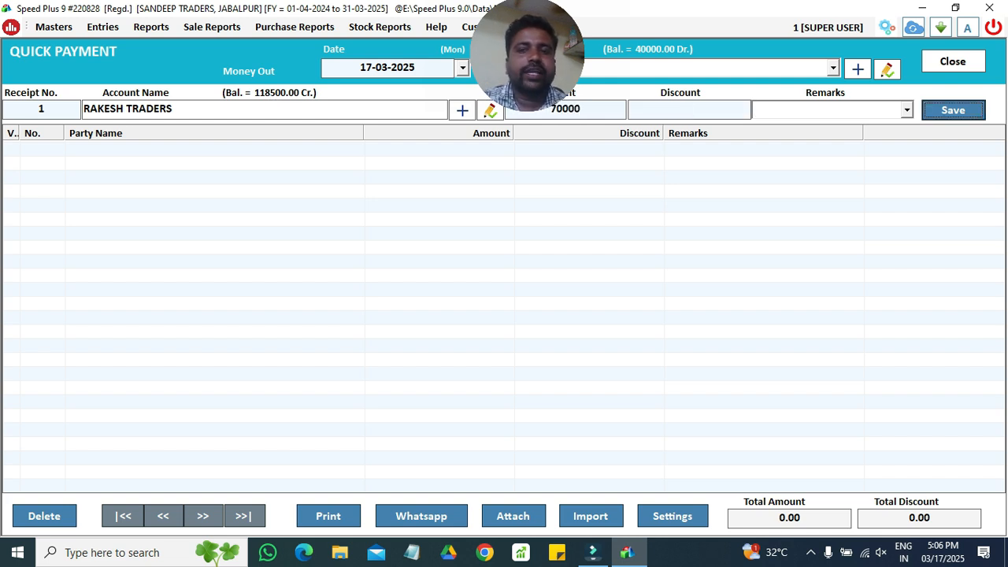
pyautogui.press('Return')
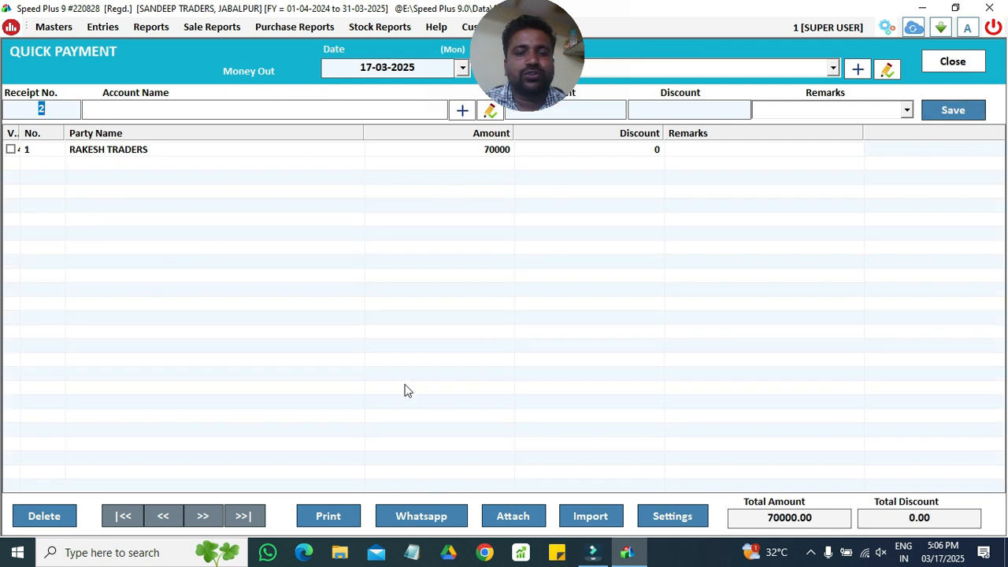
pyautogui.click(969, 69)
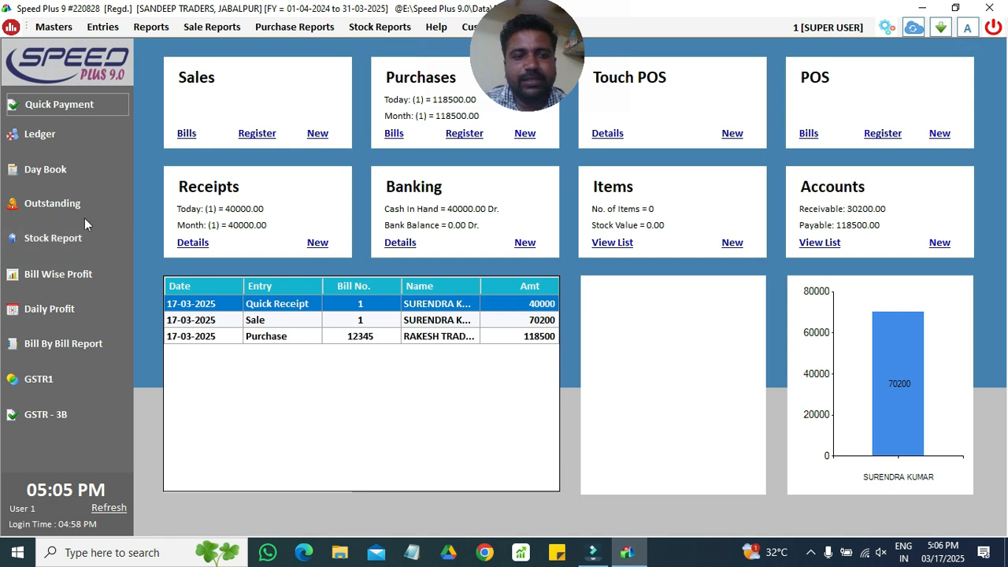
pyautogui.click(82, 206)
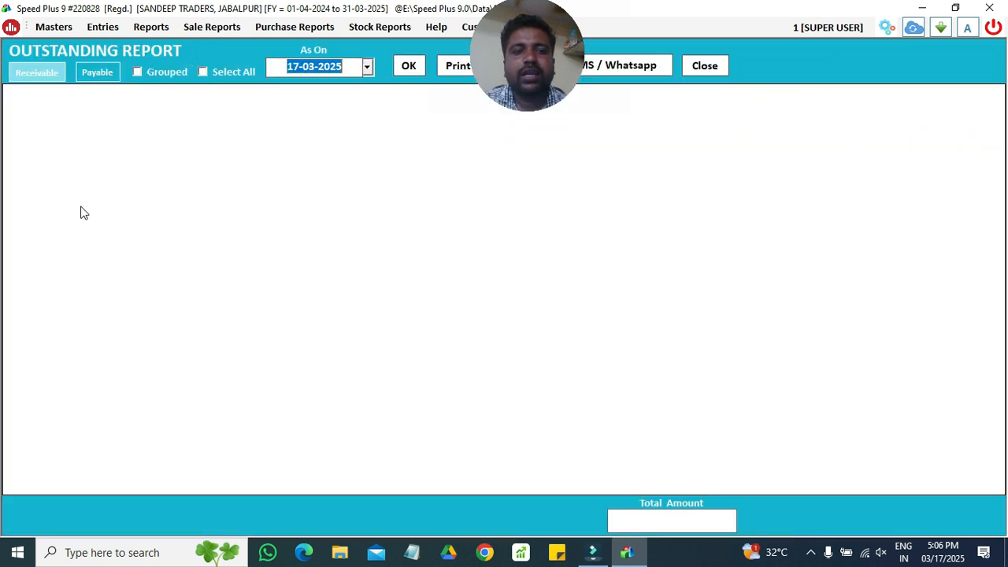
pyautogui.press('Return')
pyautogui.press('Return')
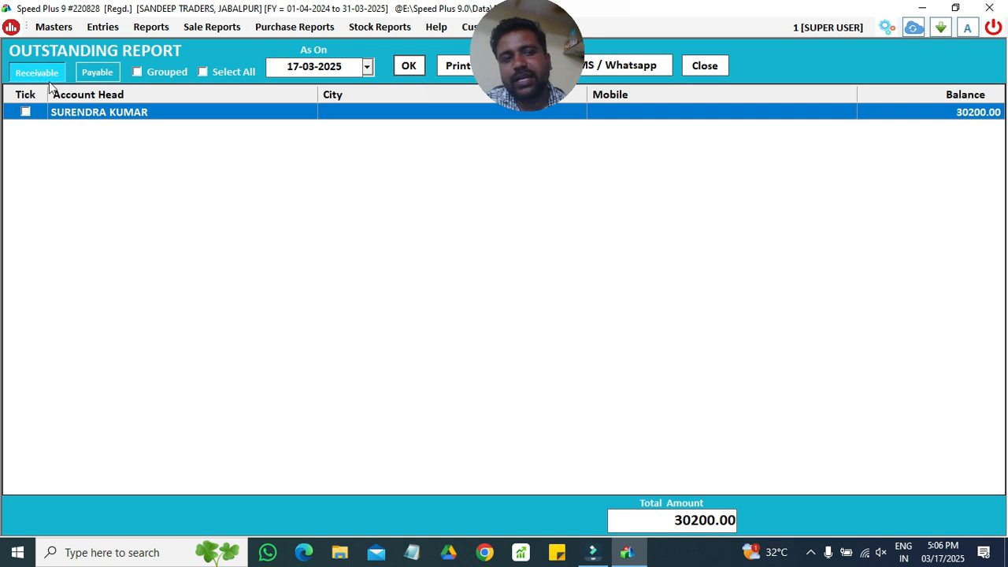
pyautogui.click(251, 115)
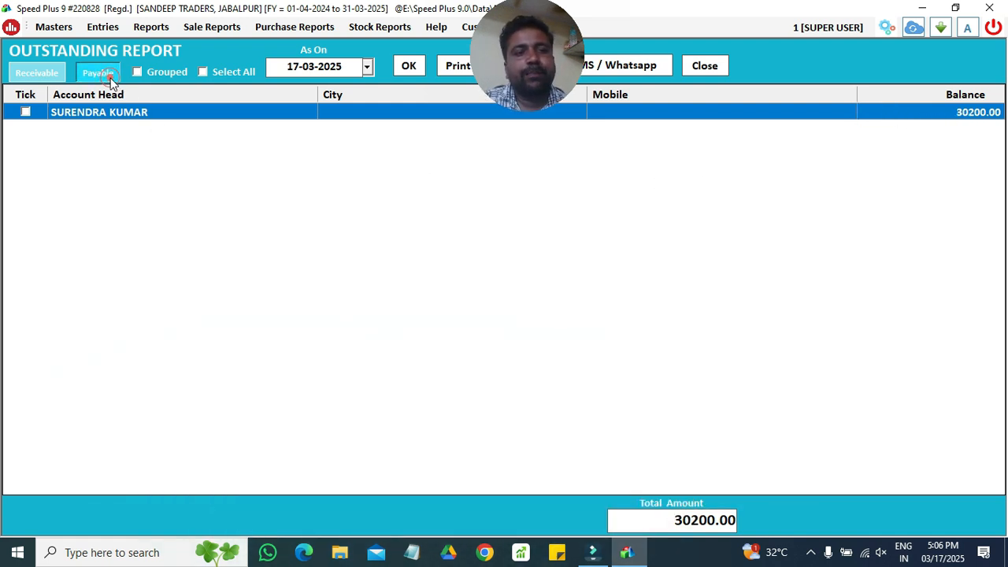
pyautogui.click(108, 76)
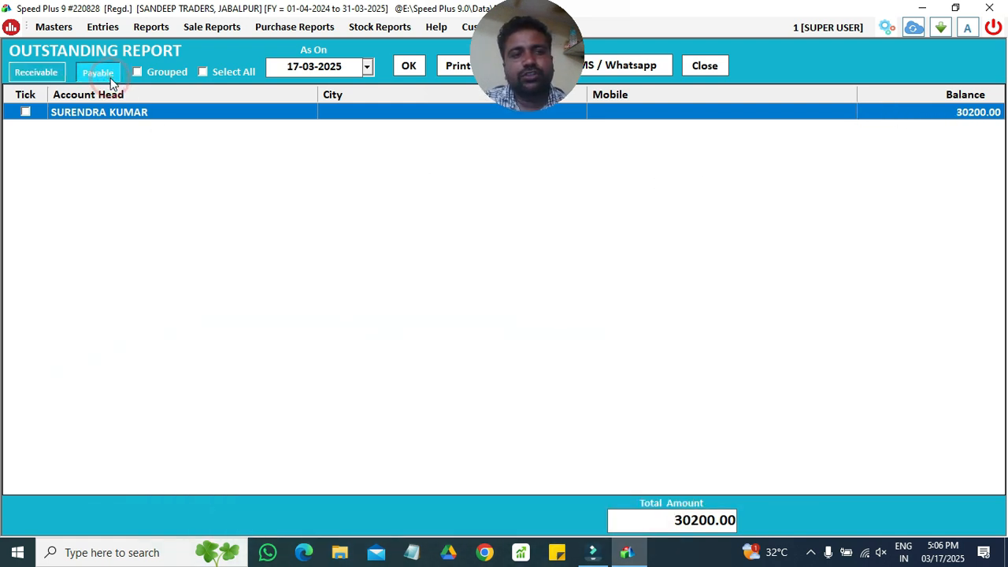
pyautogui.click(410, 66)
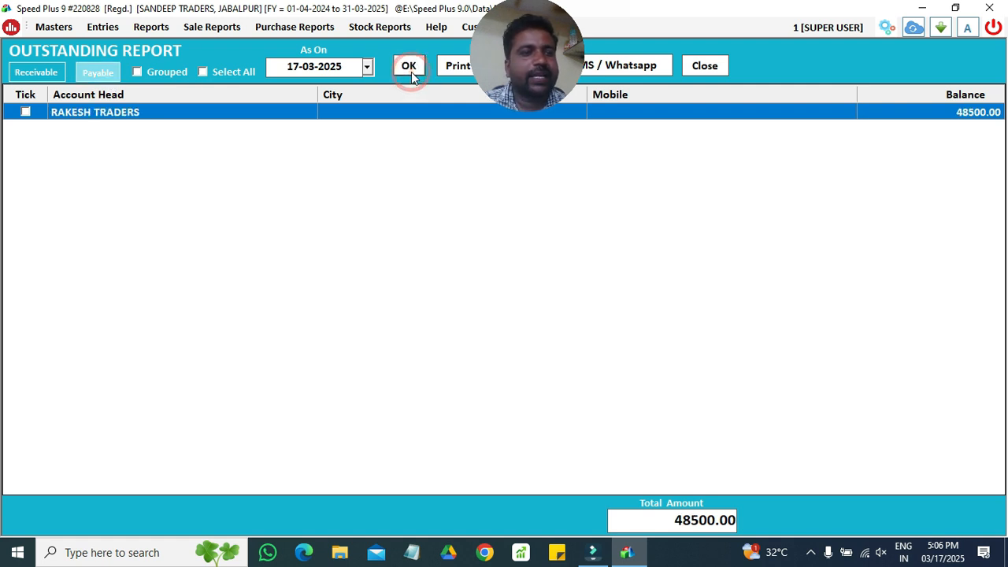
pyautogui.click(328, 117)
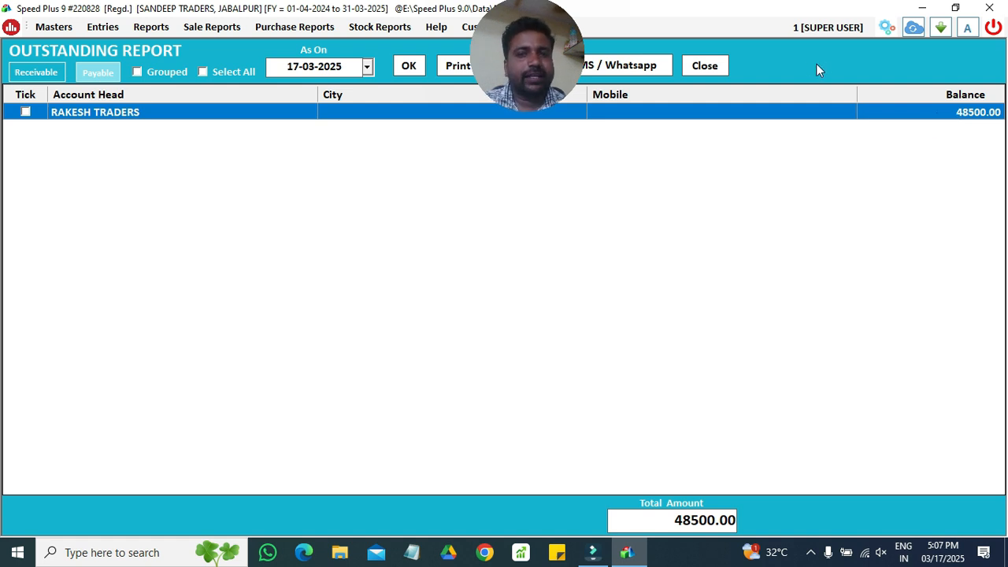
pyautogui.click(705, 66)
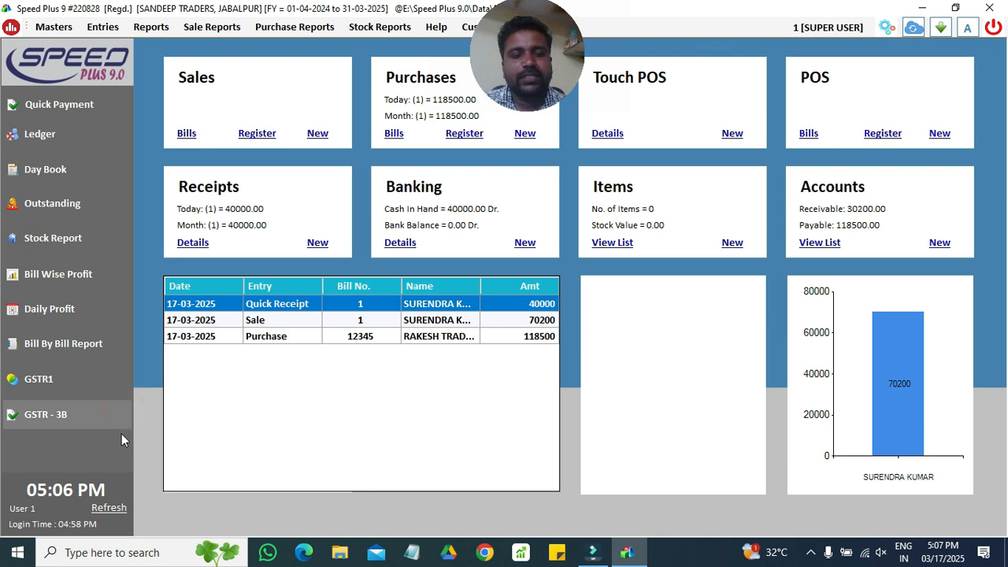
# - Glance at the GSTR-3B report, close it, and open the GSTR1 reports screen
pyautogui.click(94, 414)
pyautogui.click(939, 63)
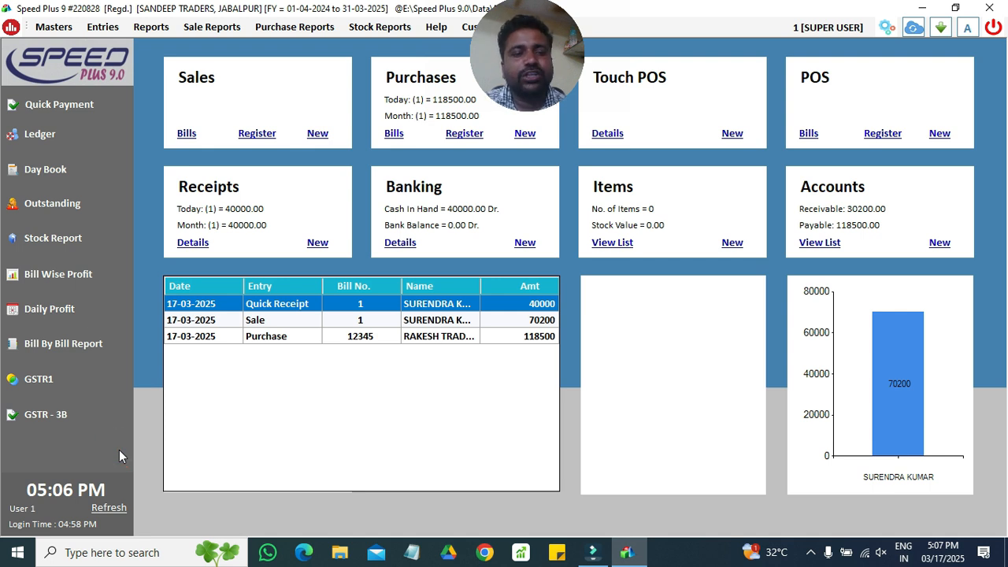
pyautogui.click(73, 385)
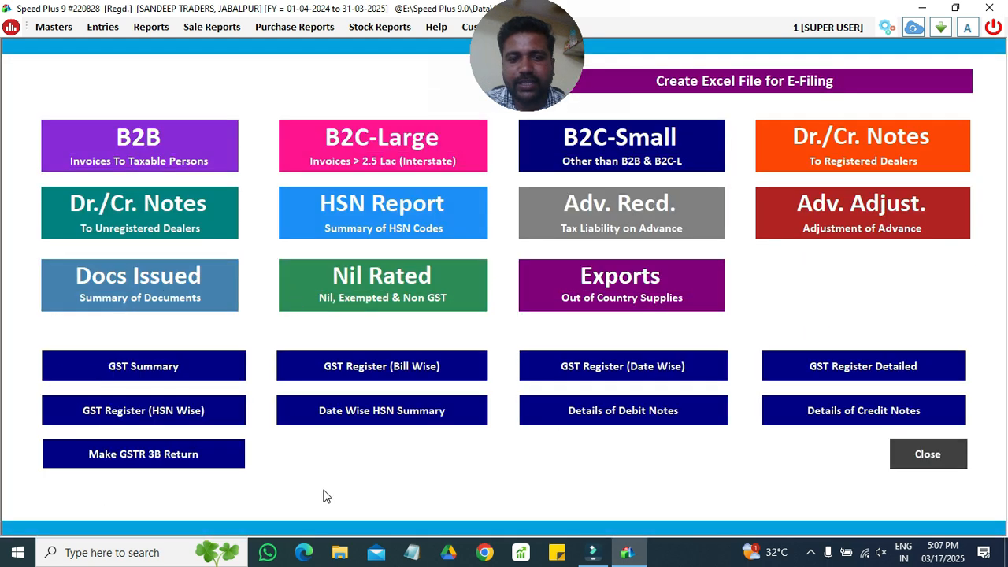
# - Create the GSTR-1 e-filing Excel file from 01-03-2025 to 17-03-2025
pyautogui.click(699, 82)
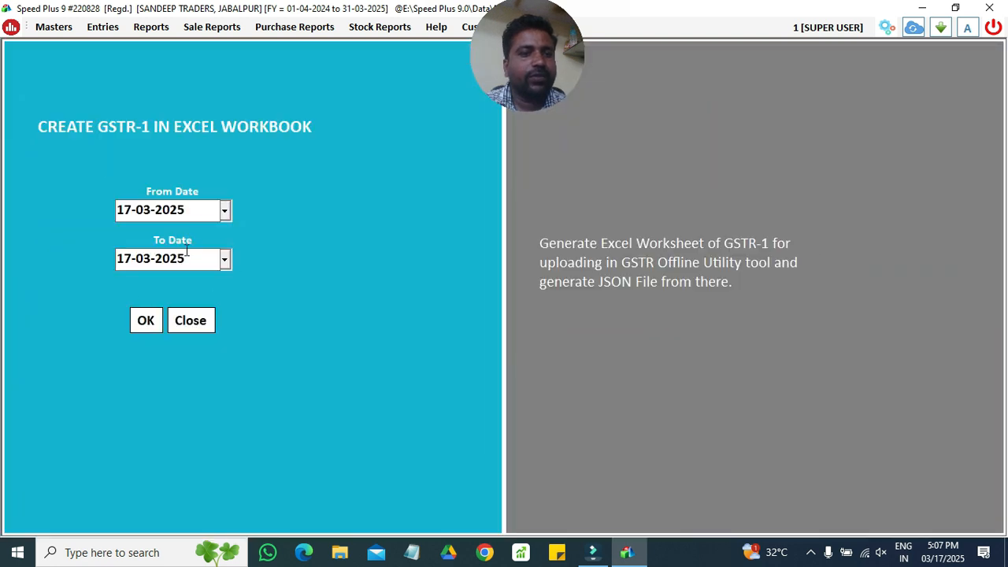
pyautogui.click(224, 211)
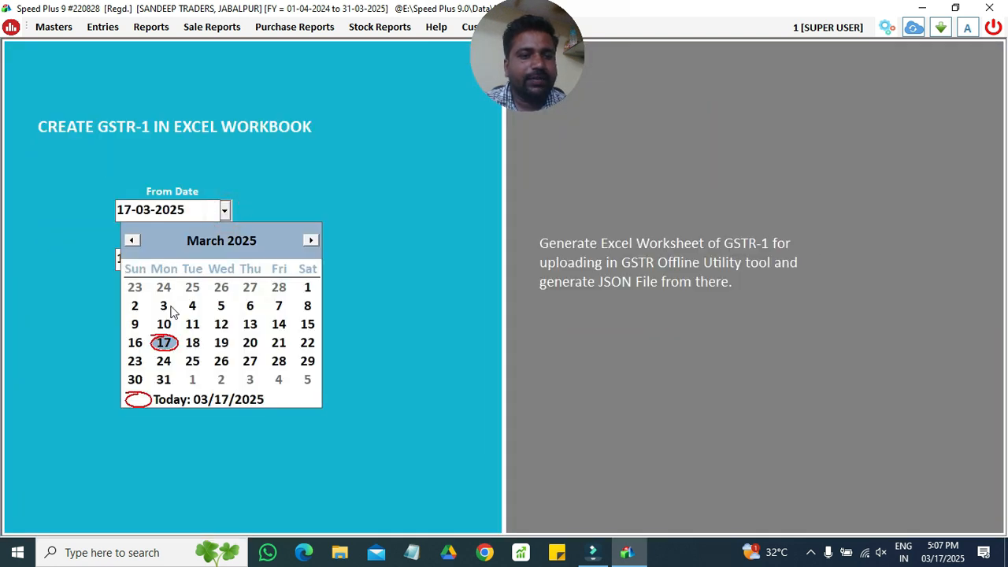
pyautogui.click(307, 288)
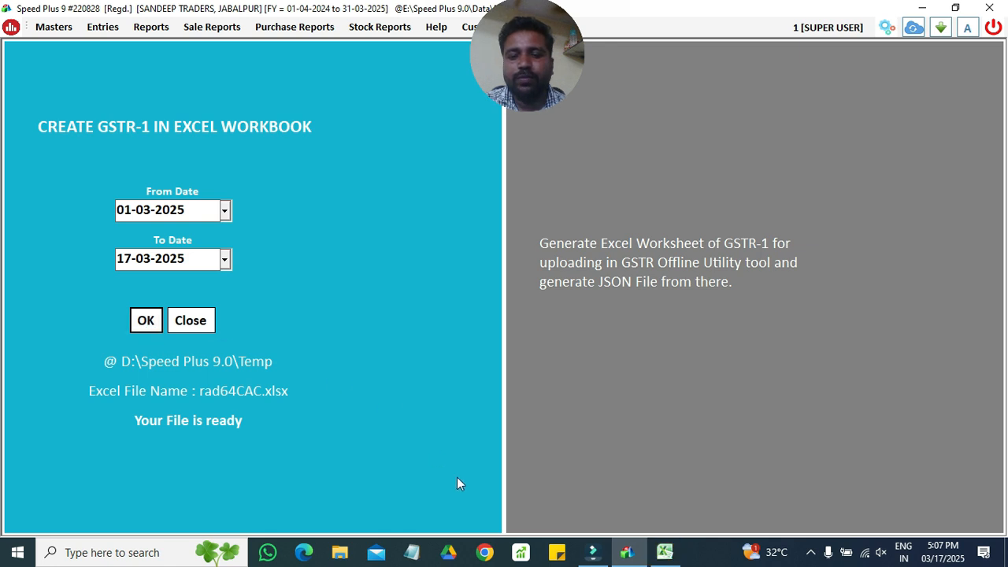
# - Bring the generated workbook rad64CAC.xlsx up in Excel and maximize it
pyautogui.click(665, 552)
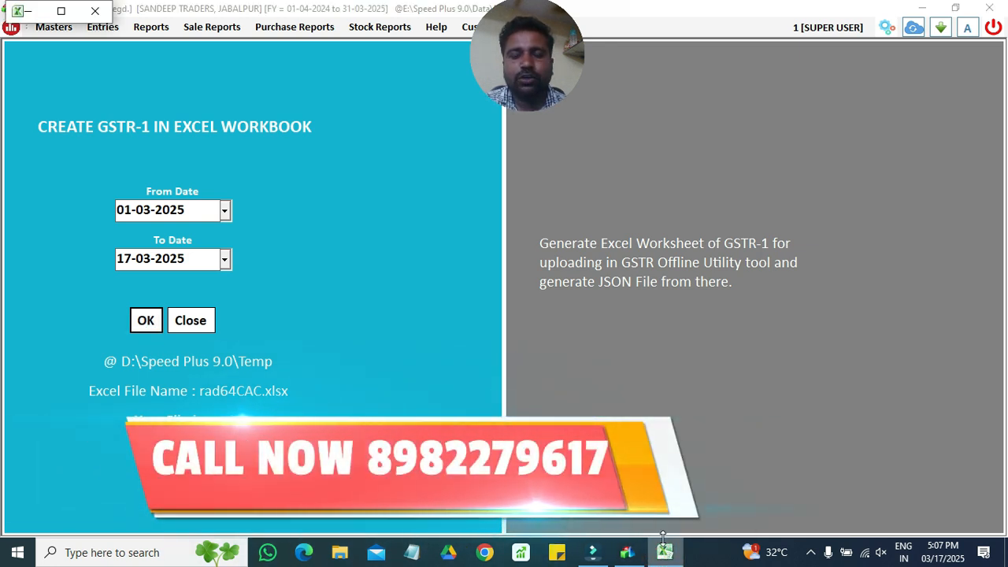
pyautogui.click(665, 553)
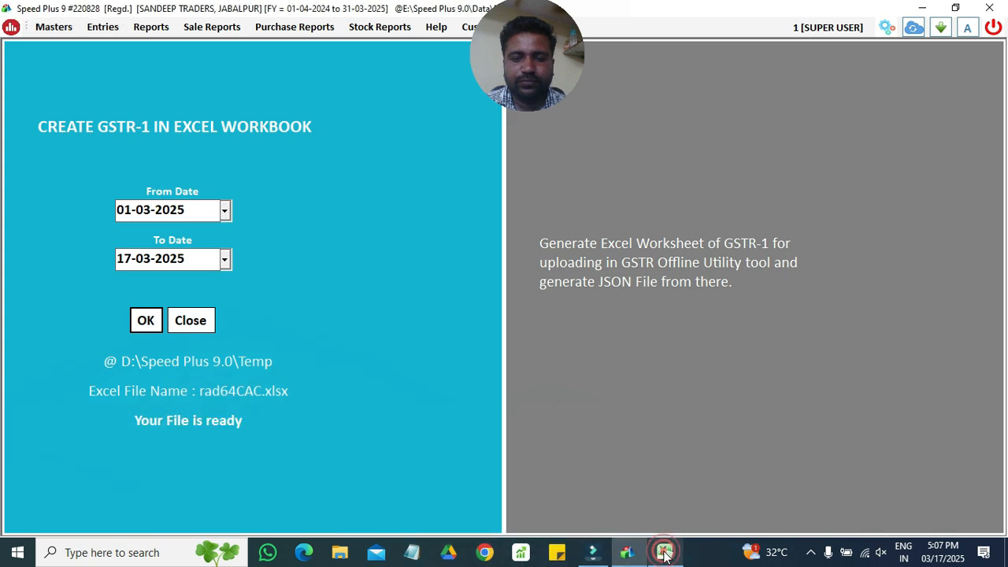
pyautogui.click(665, 552)
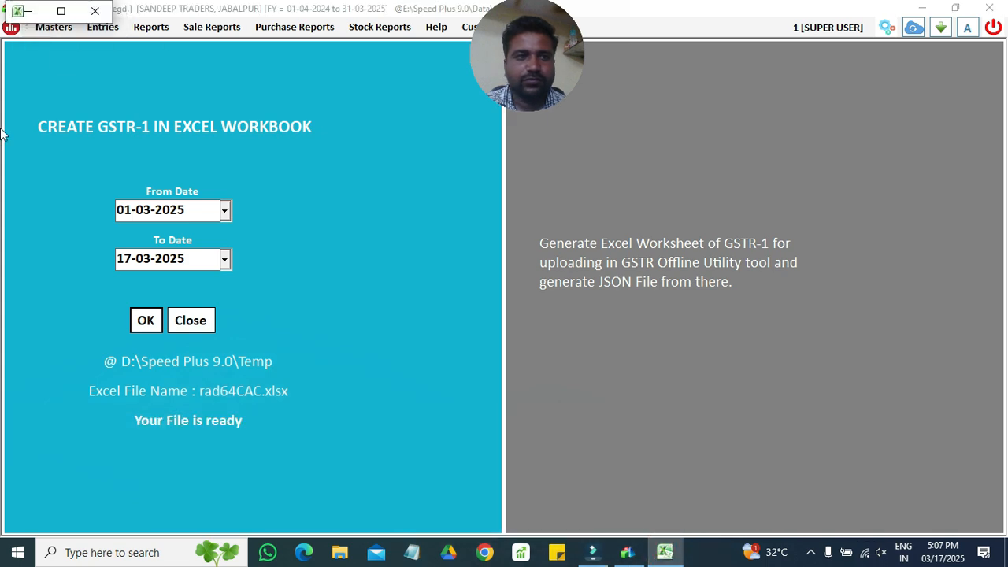
pyautogui.click(61, 11)
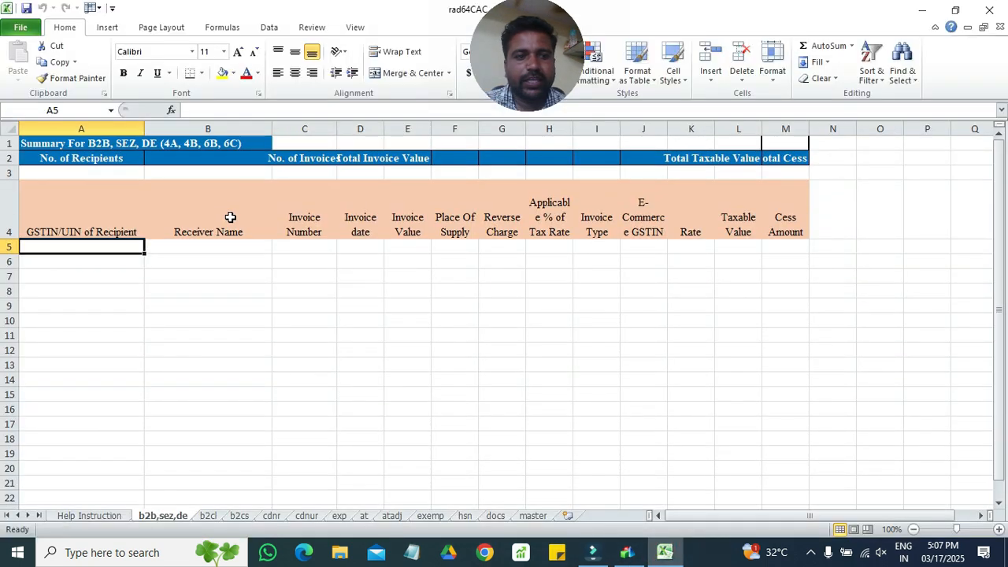
# - Check tax rates and 60000 taxable on the b2cs sheet, then close Excel without saving
pyautogui.click(208, 517)
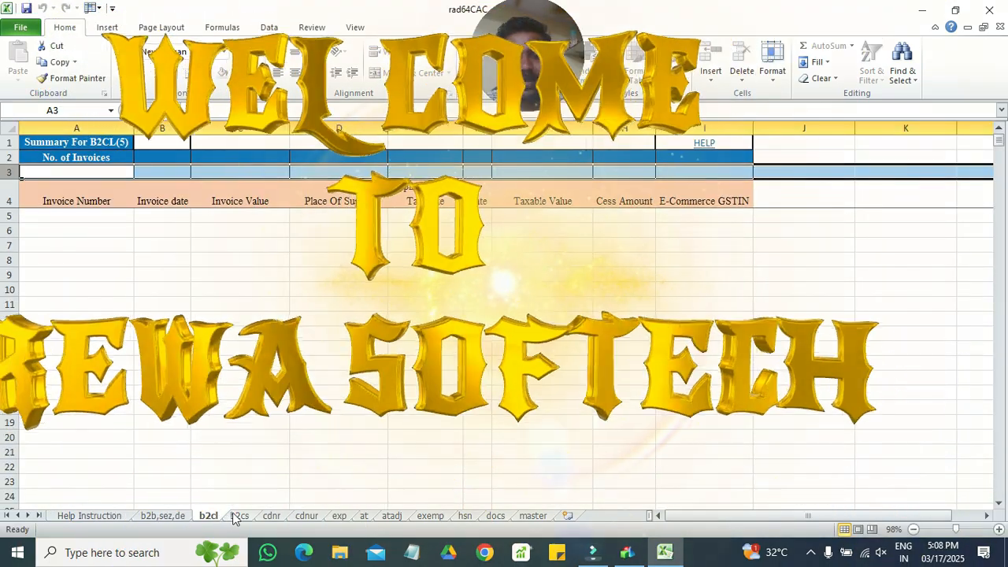
pyautogui.click(236, 516)
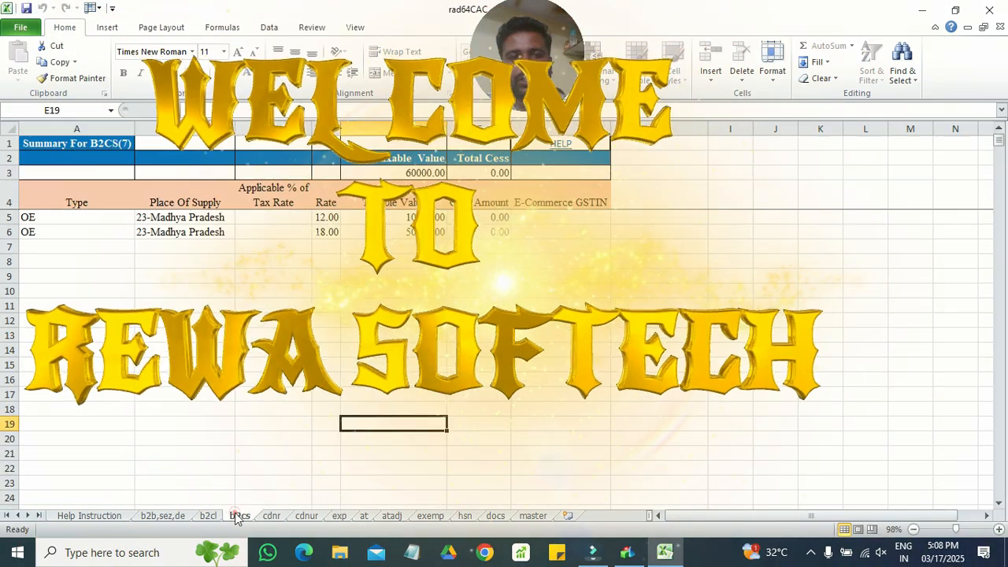
pyautogui.click(273, 228)
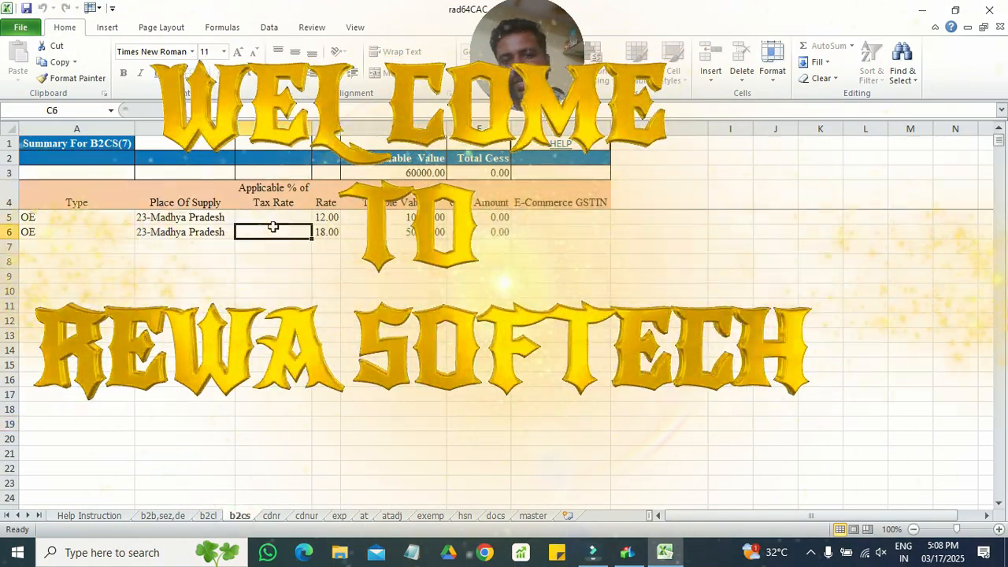
pyautogui.click(396, 232)
pyautogui.press('Left')
pyautogui.press('Left')
pyautogui.press('Left')
pyautogui.press('Left')
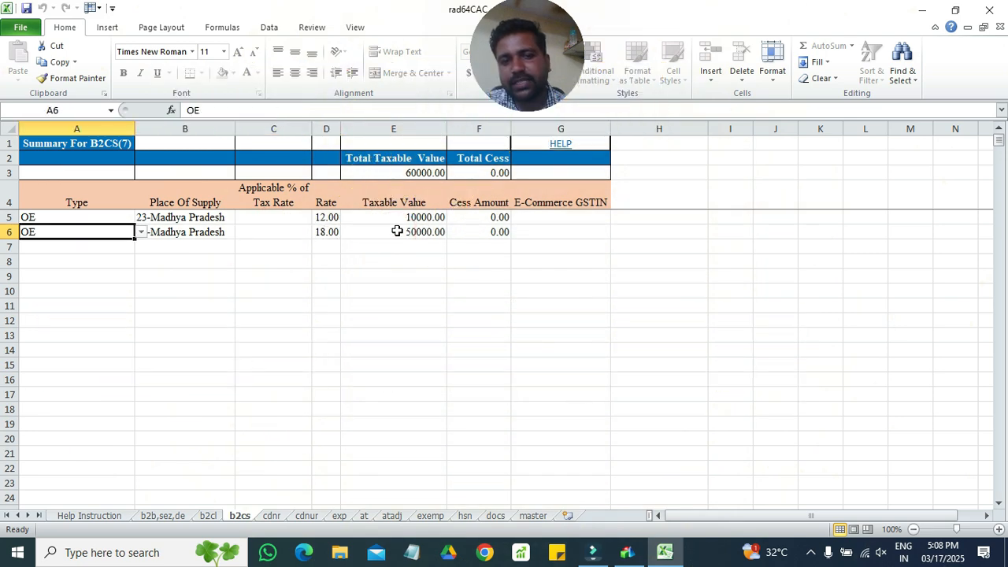
pyautogui.click(396, 217)
pyautogui.press('Left')
pyautogui.press('Left')
pyautogui.press('Left')
pyautogui.press('Left')
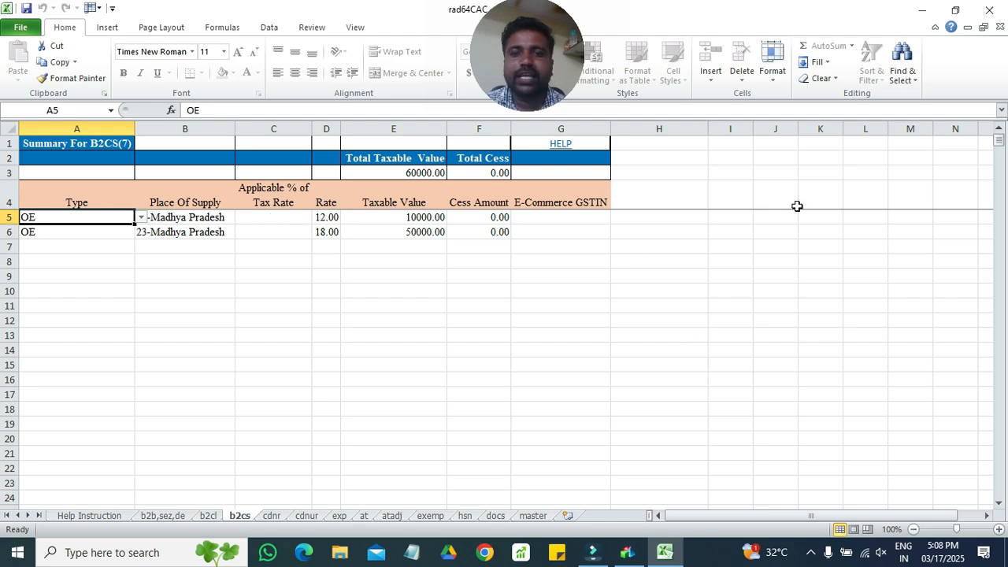
pyautogui.click(997, 10)
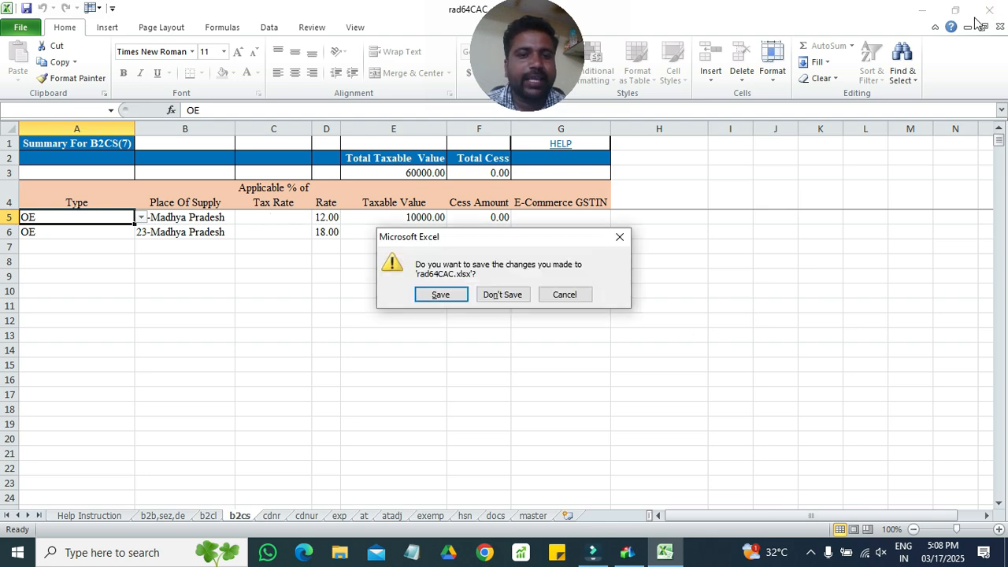
pyautogui.click(516, 294)
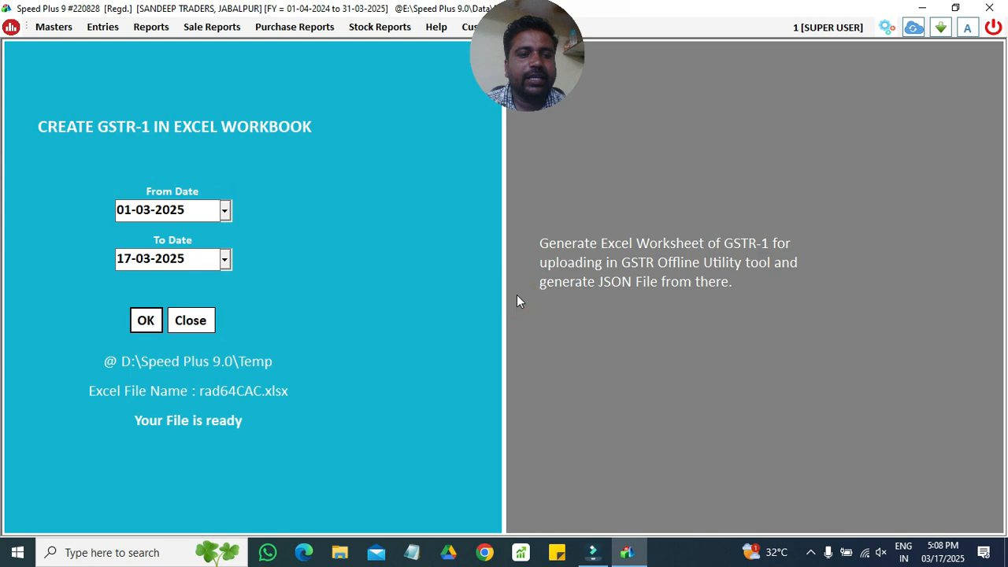
# - Close the GSTR-1 and e-filing windows and refresh the dashboard to list the 70000 payment
pyautogui.click(190, 320)
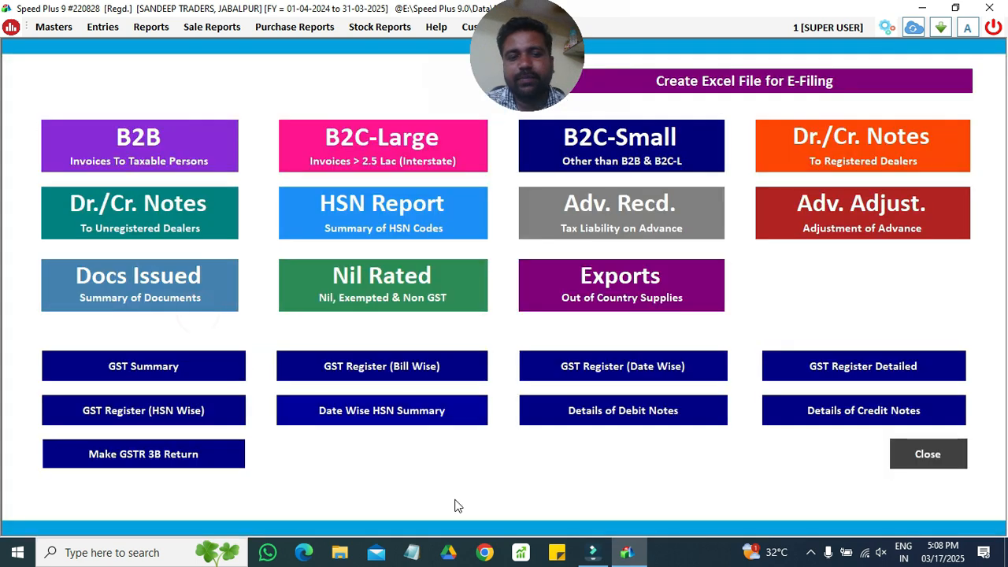
pyautogui.click(918, 455)
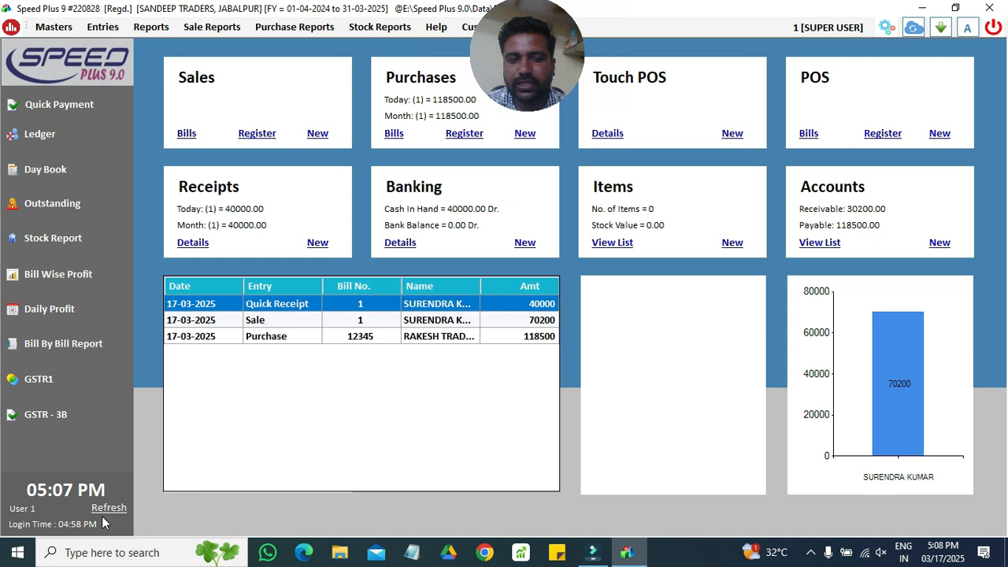
pyautogui.click(105, 507)
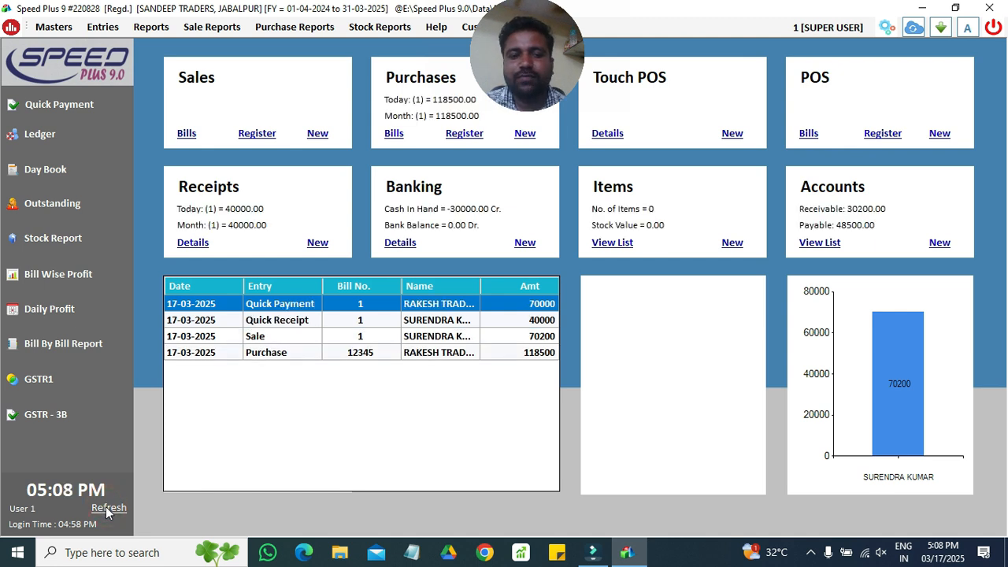